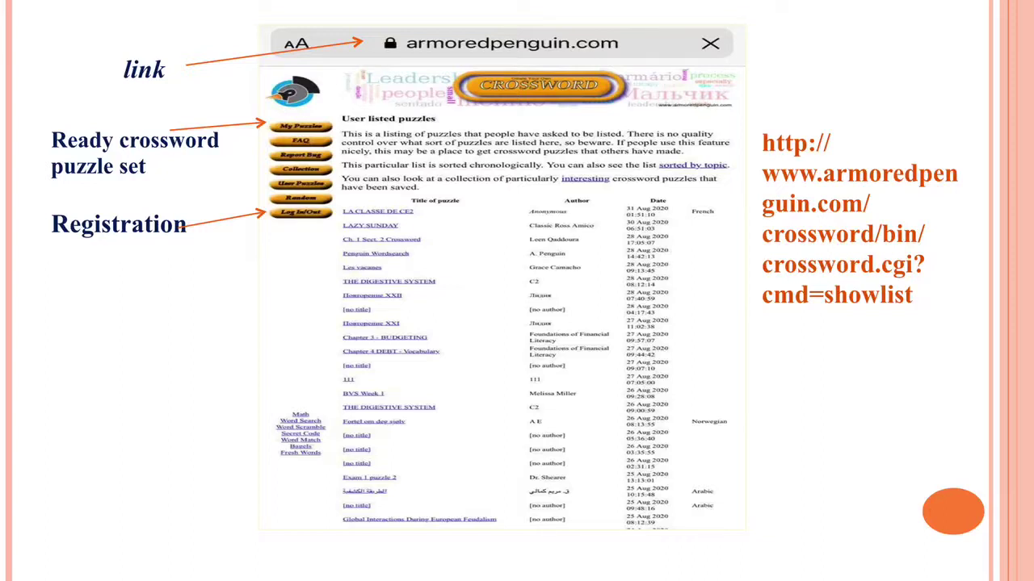
Advance to the slide listing five numbered ArmoredPenguin registration and login steps
key(Right)
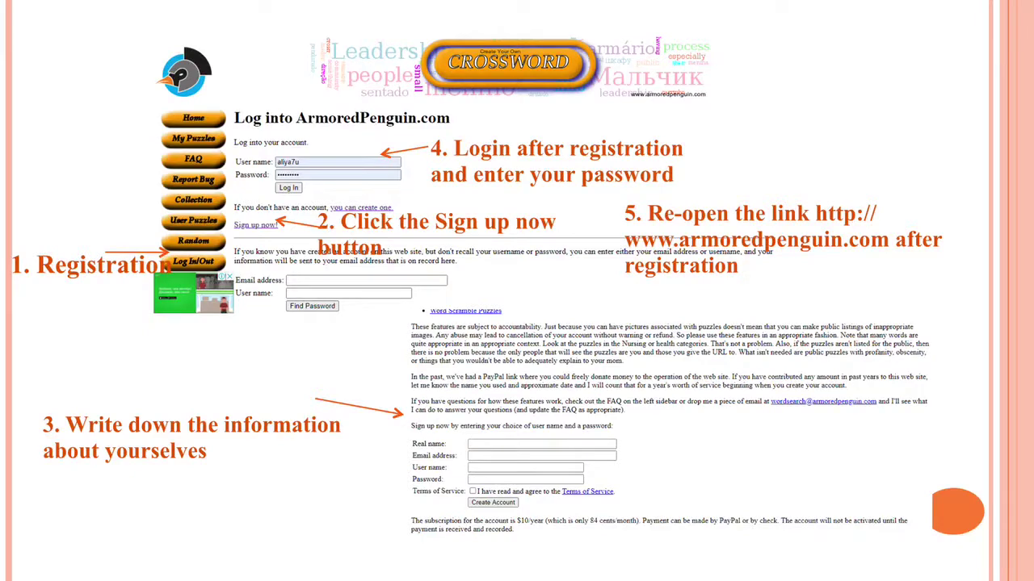
Advance to the slide showing ArmoredPenguin's Crossword puzzle maker page in Firefox
key(Right)
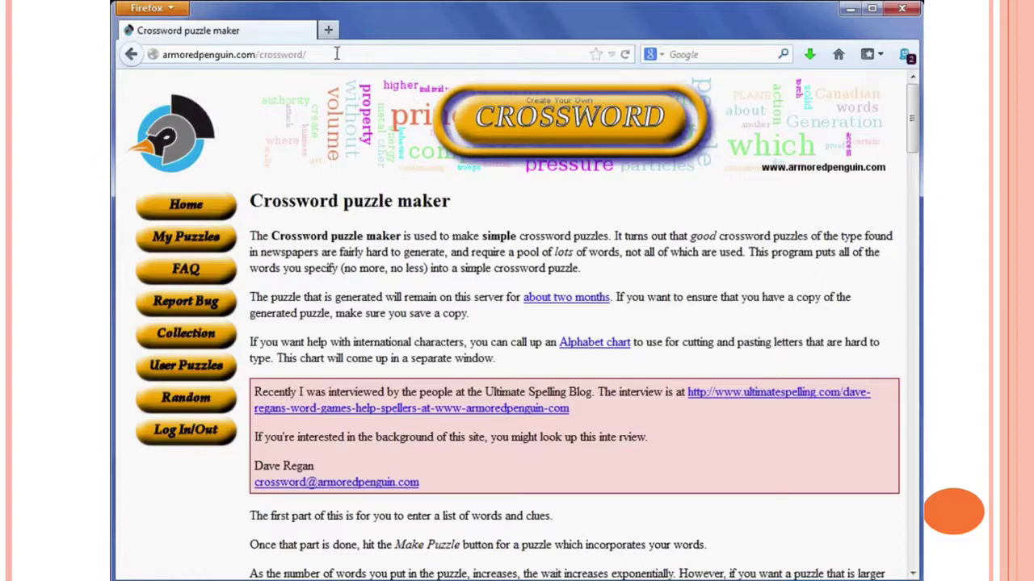
Fill the puzzle title with the suggested 'Bruno Mars-Just the way you are'
drag(336, 54, 156, 52)
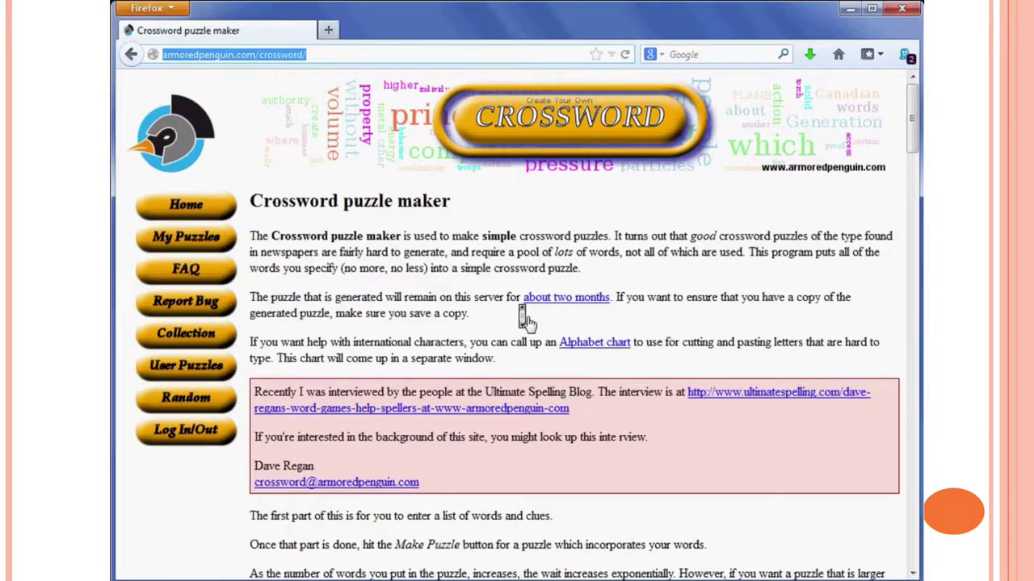
scroll(527, 320, down, 6)
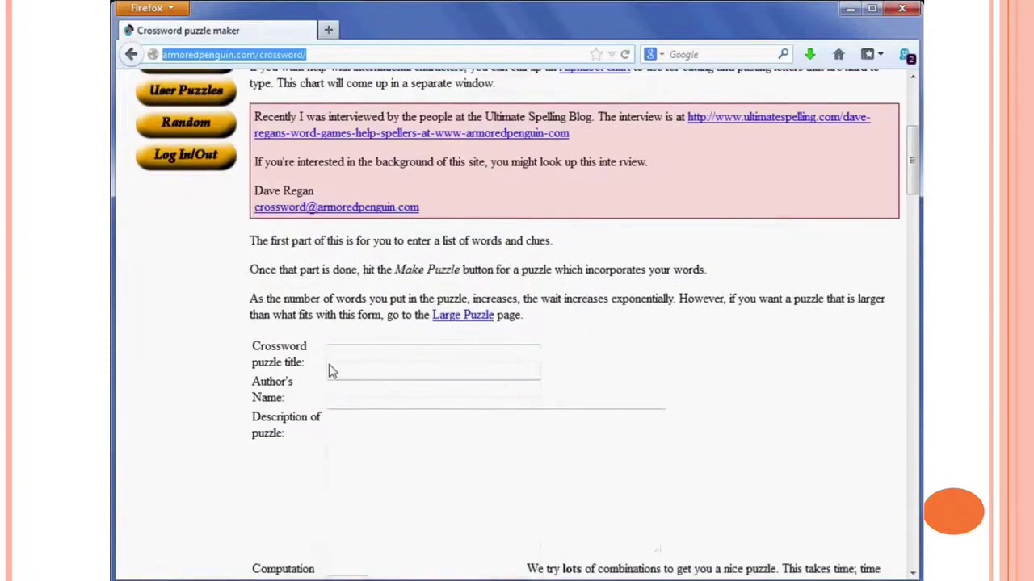
click(361, 353)
click(361, 353)
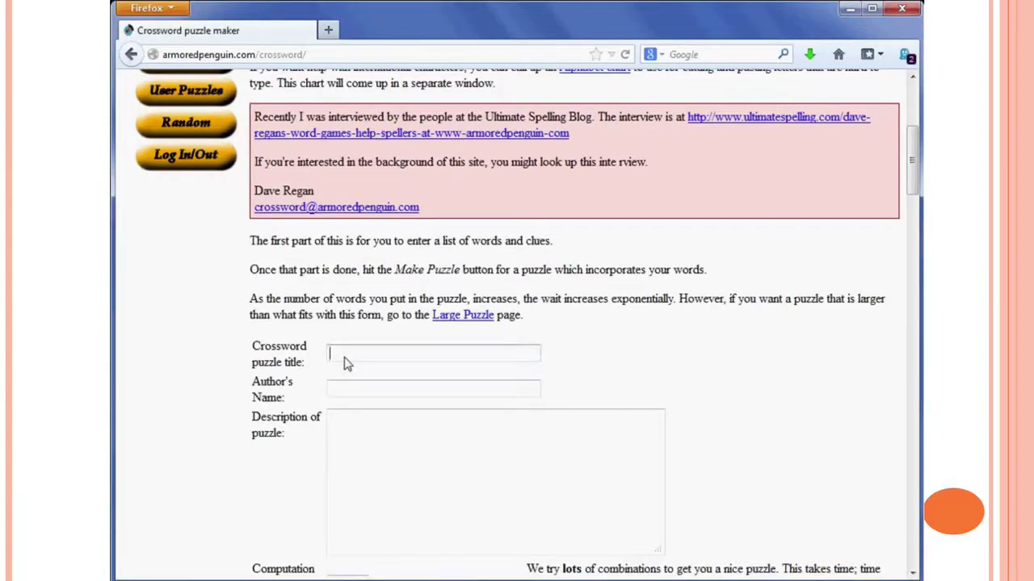
text(B)
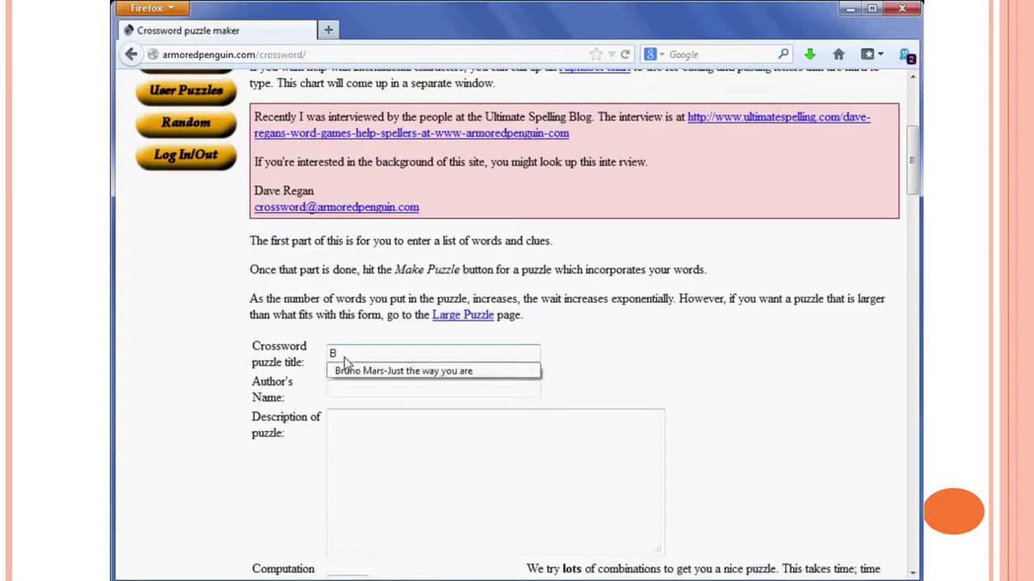
click(361, 370)
Enter the author's name in Author's Name and move on to the Description field
click(359, 391)
text(Ludka)
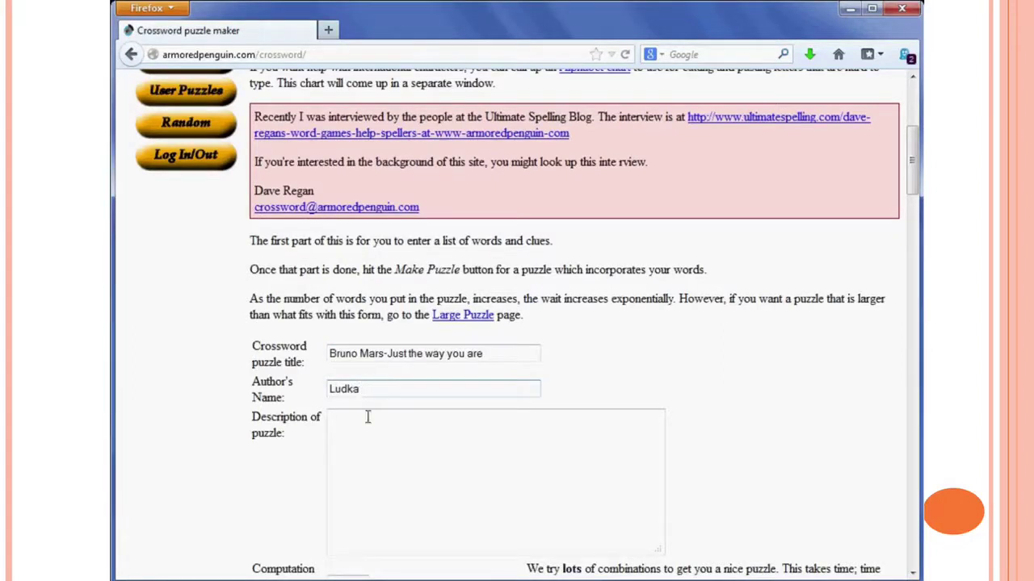
click(381, 448)
scroll(547, 353, down, 1)
scroll(547, 353, down, 1)
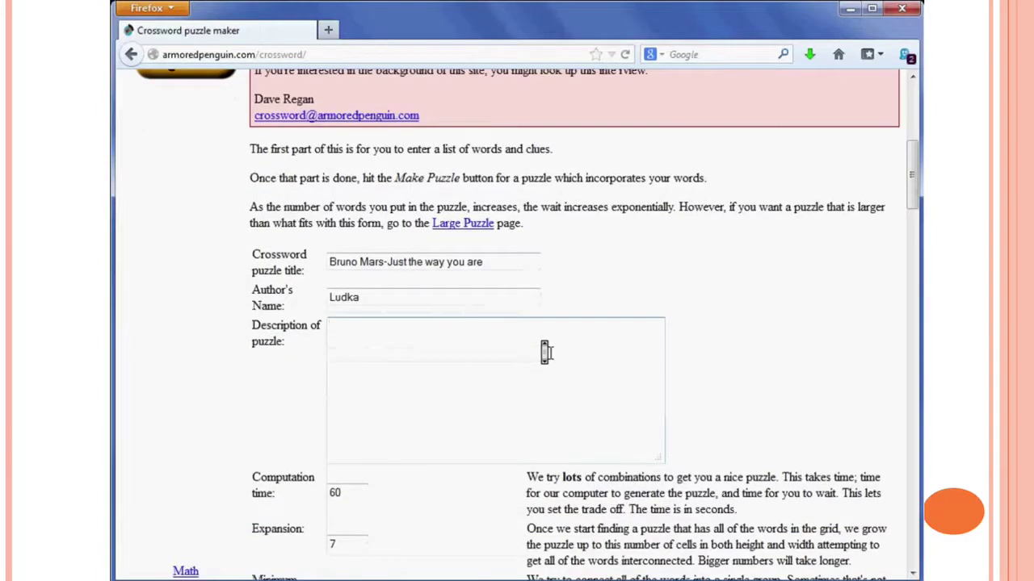
scroll(547, 353, down, 4)
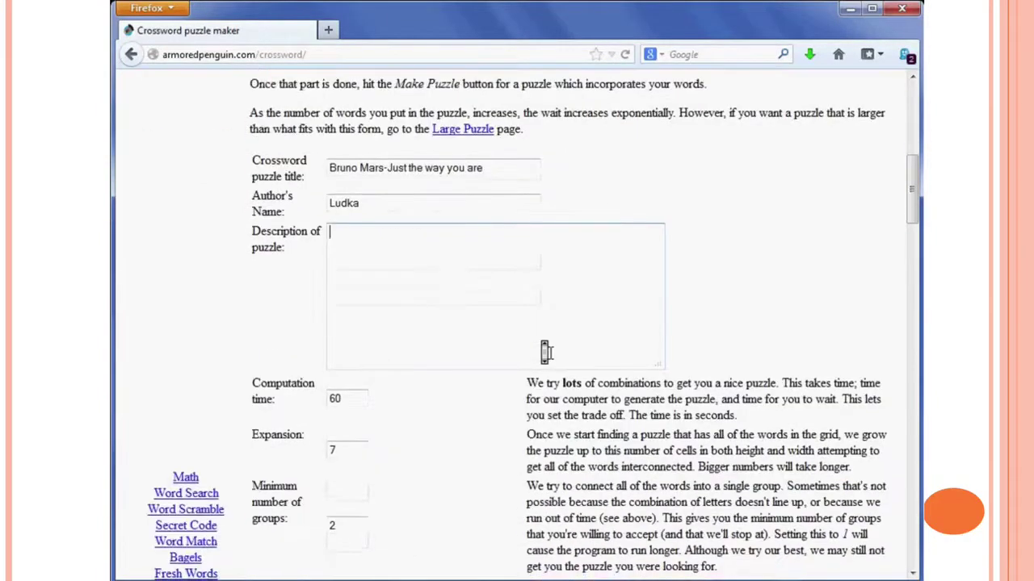
scroll(547, 353, down, 2)
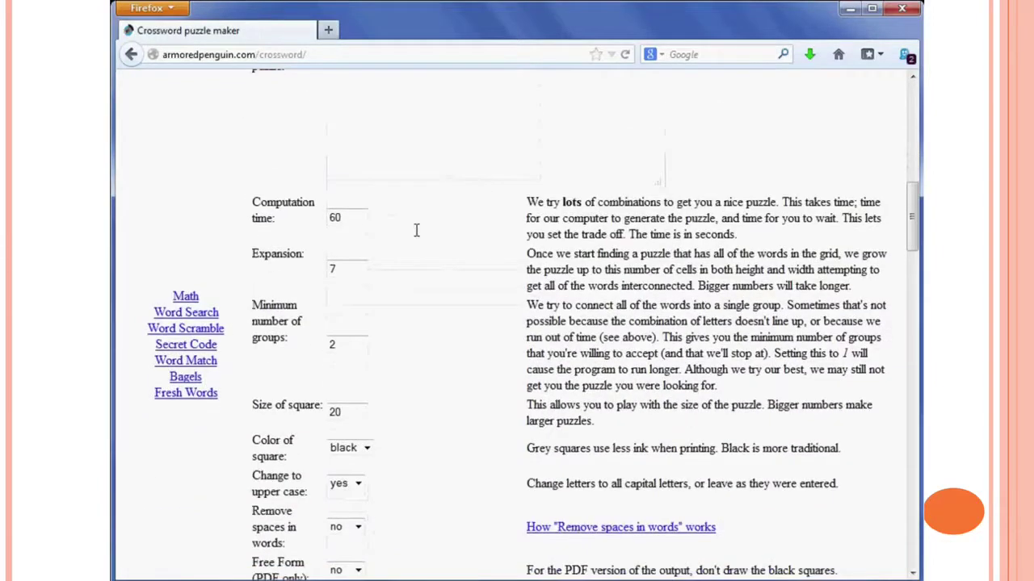
Set Computation time to 180 and Minimum number of groups to 3
click(347, 218)
drag(353, 219, 311, 213)
text(180)
click(352, 344)
double_click(329, 345)
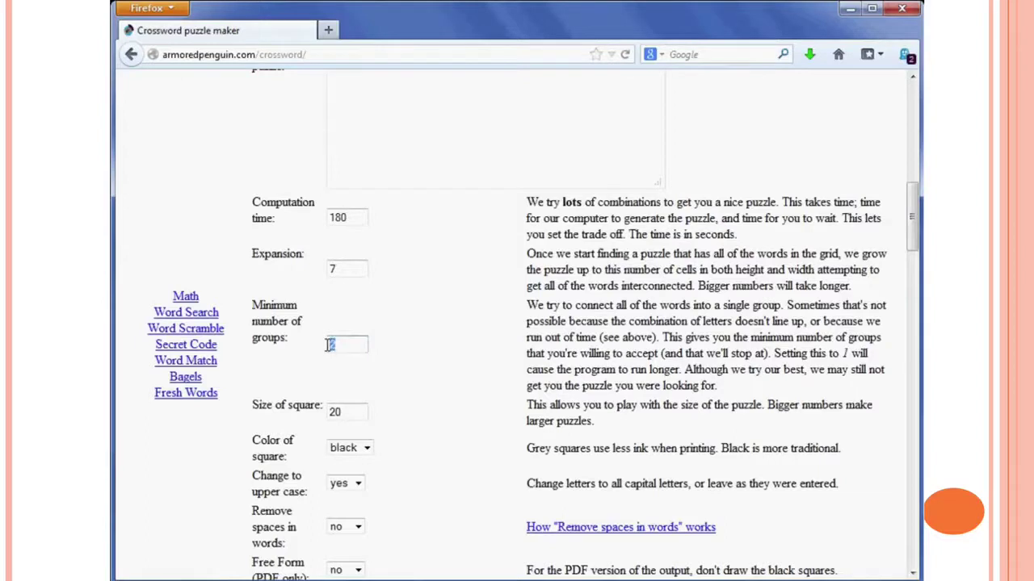
text(3)
Set the square size to 8 and the square colour to grey
click(362, 412)
key(BackSpace)
key(BackSpace)
text(8)
scroll(474, 386, down, 4)
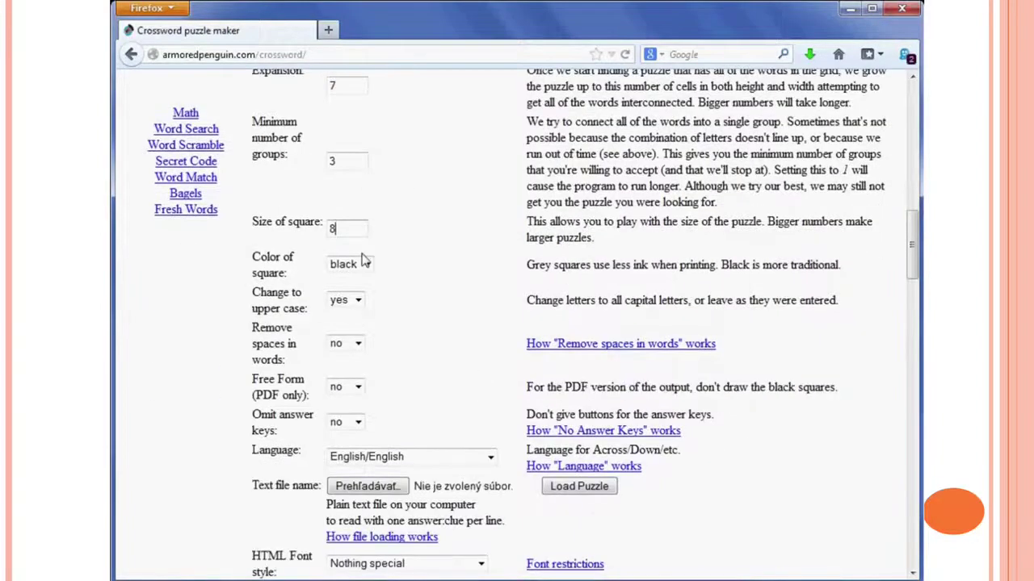
click(365, 266)
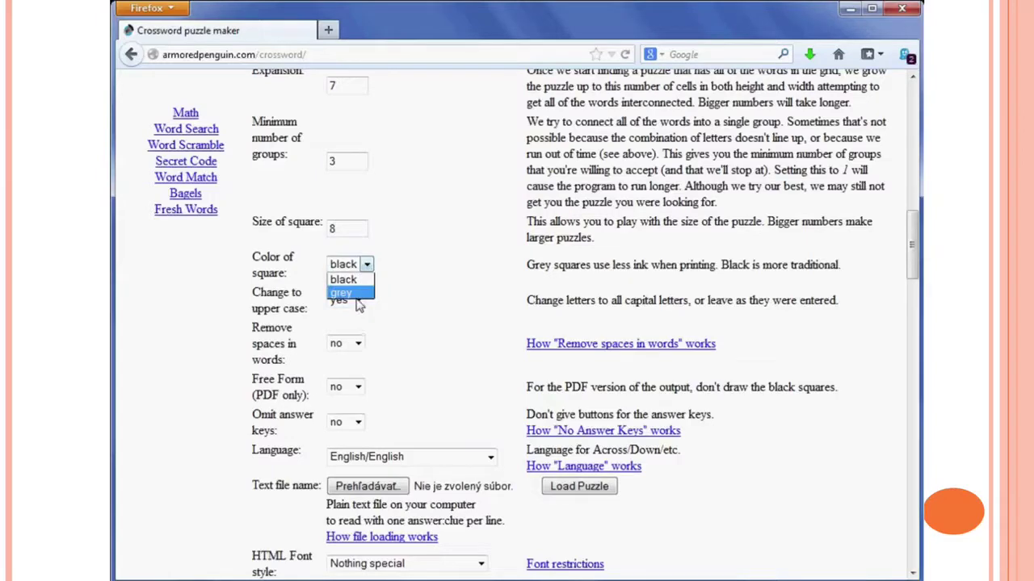
click(359, 296)
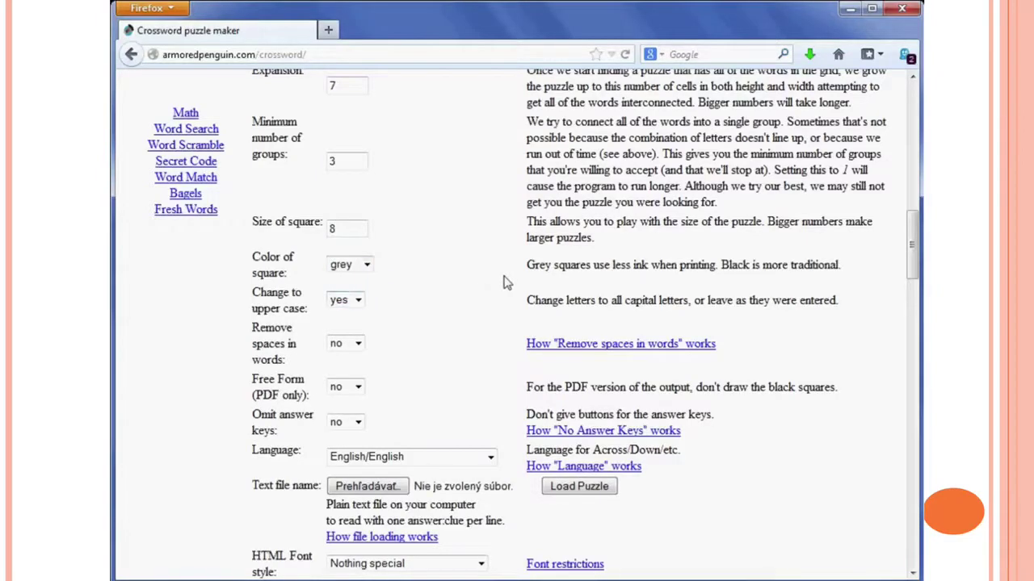
middle_click(499, 276)
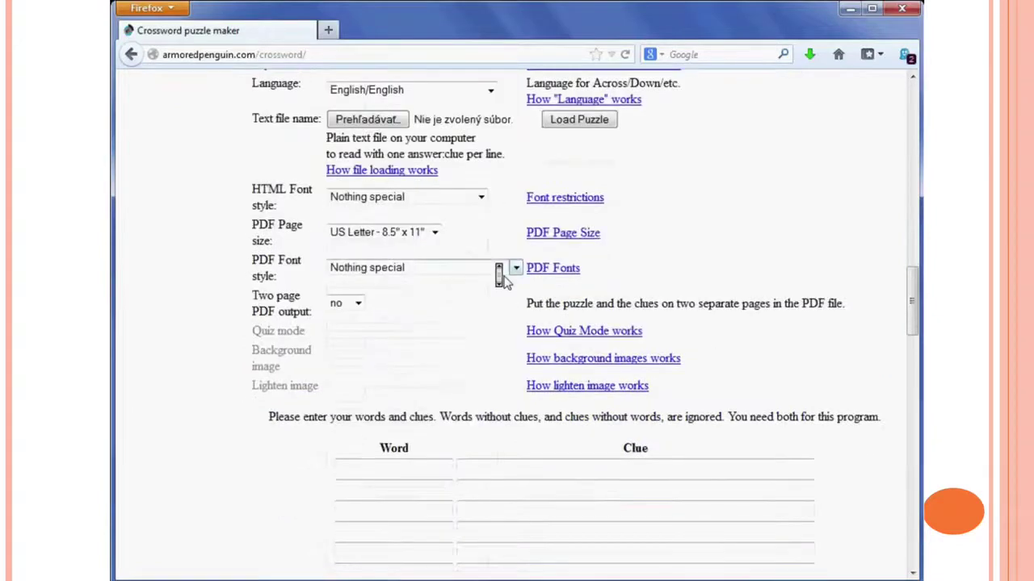
middle_click(505, 279)
middle_click(505, 279)
middle_click(505, 281)
Fill in eleven words with clues, from 'believe' to 'hate', including 'beautiful' and 'lips'
click(412, 376)
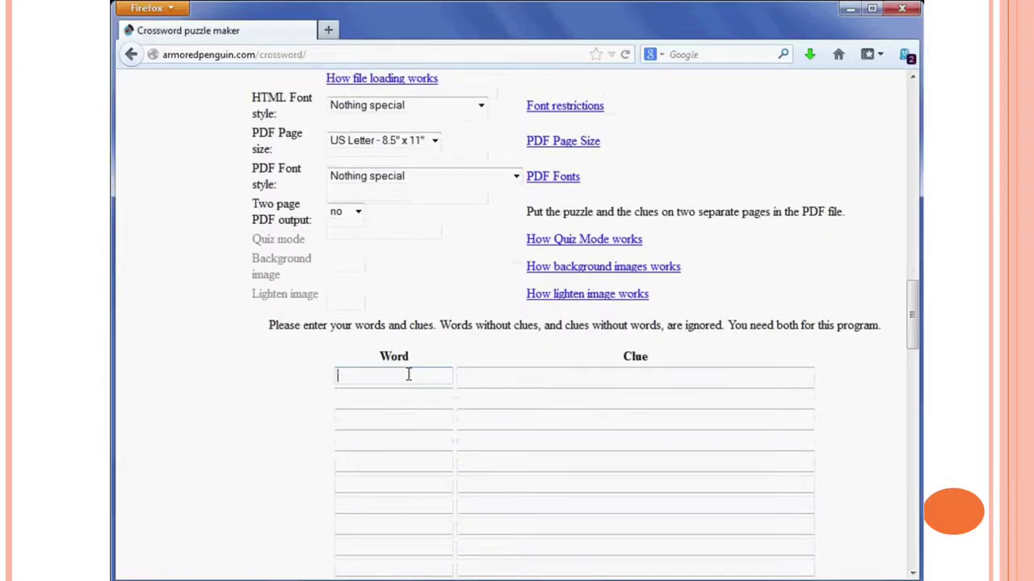
text(believe)
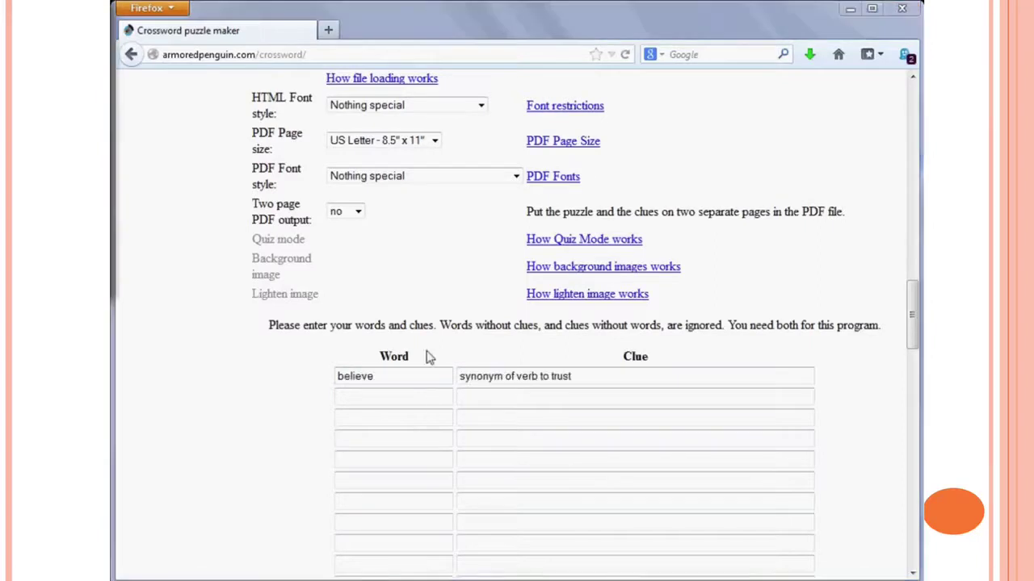
click(413, 399)
text(beautiful)
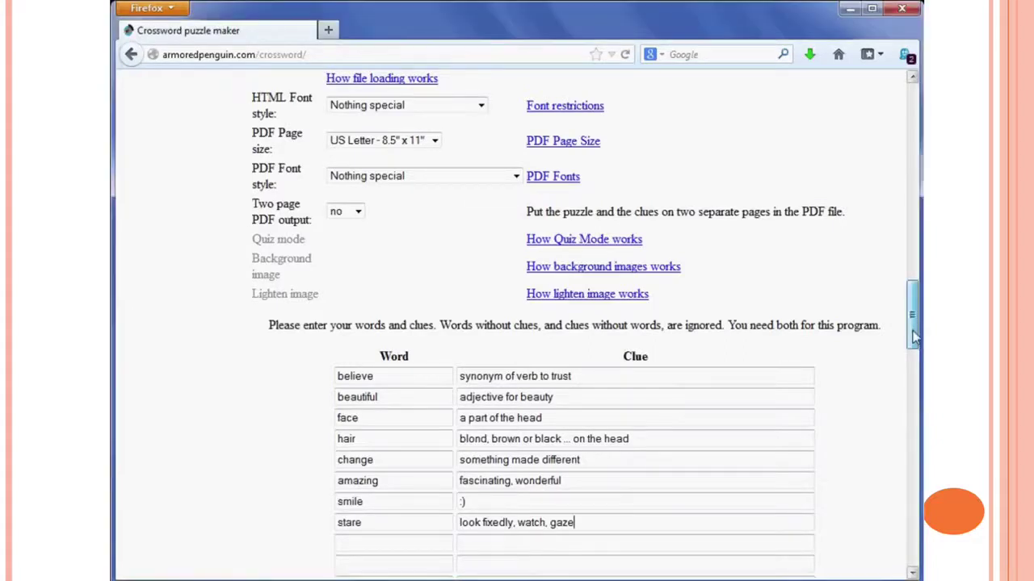
drag(913, 337, 913, 358)
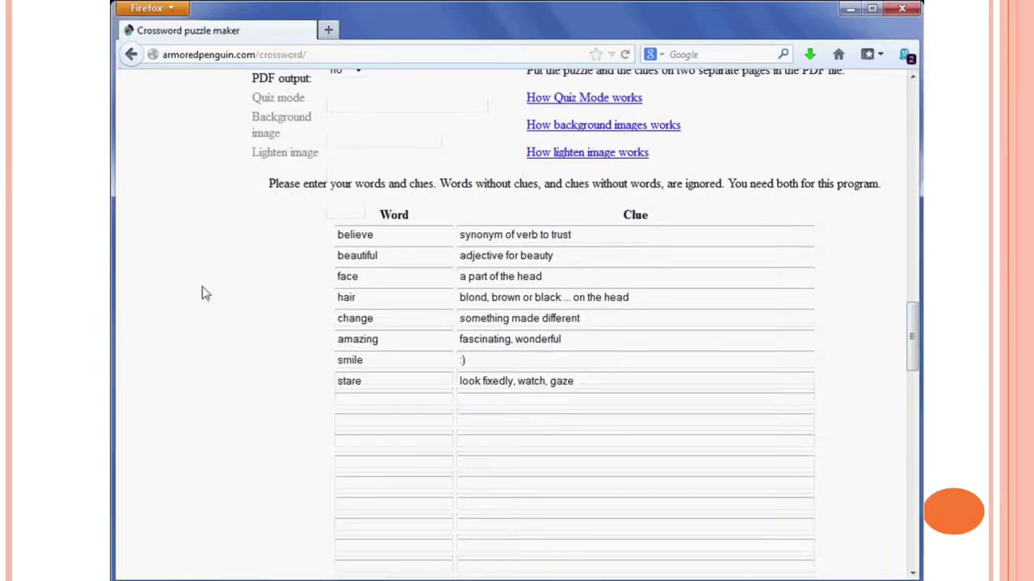
click(371, 403)
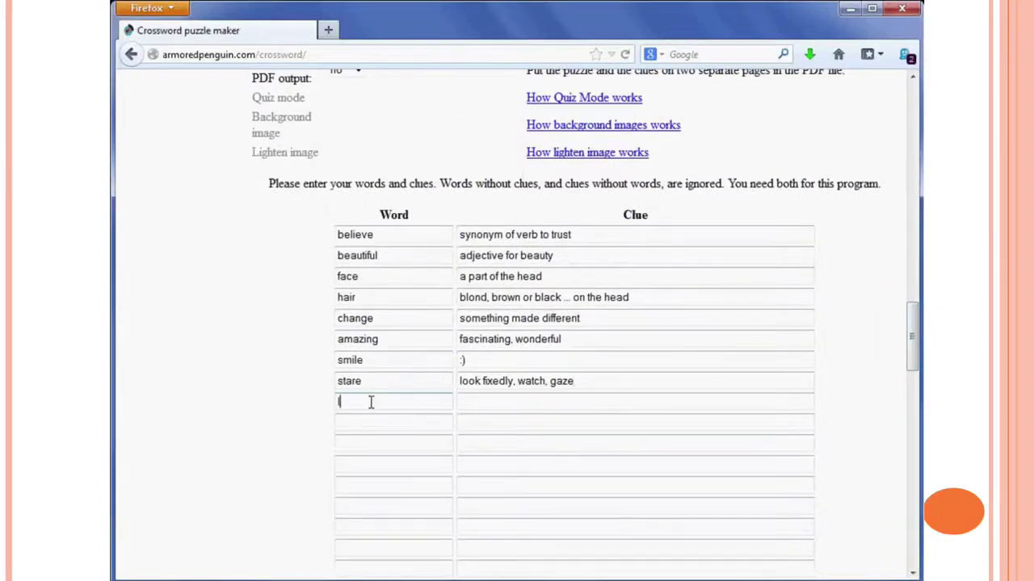
text(lips)
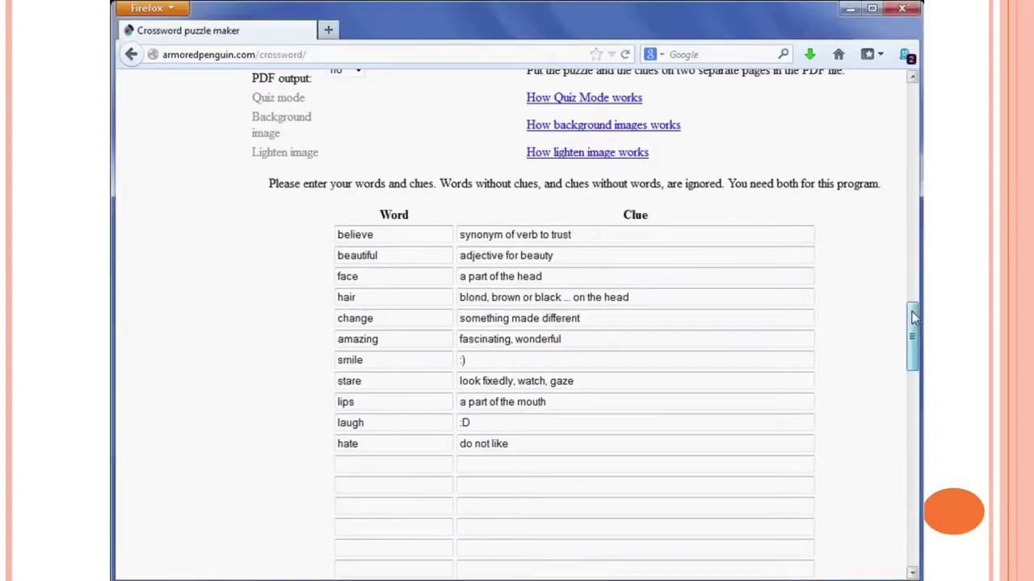
scroll(914, 328, down, 1)
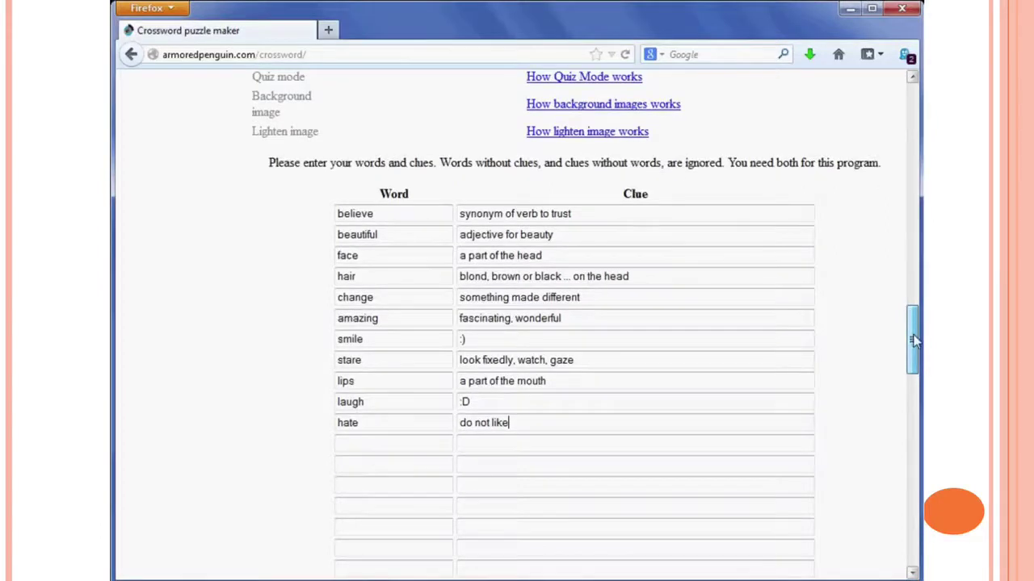
scroll(914, 338, down, 4)
drag(917, 351, 918, 481)
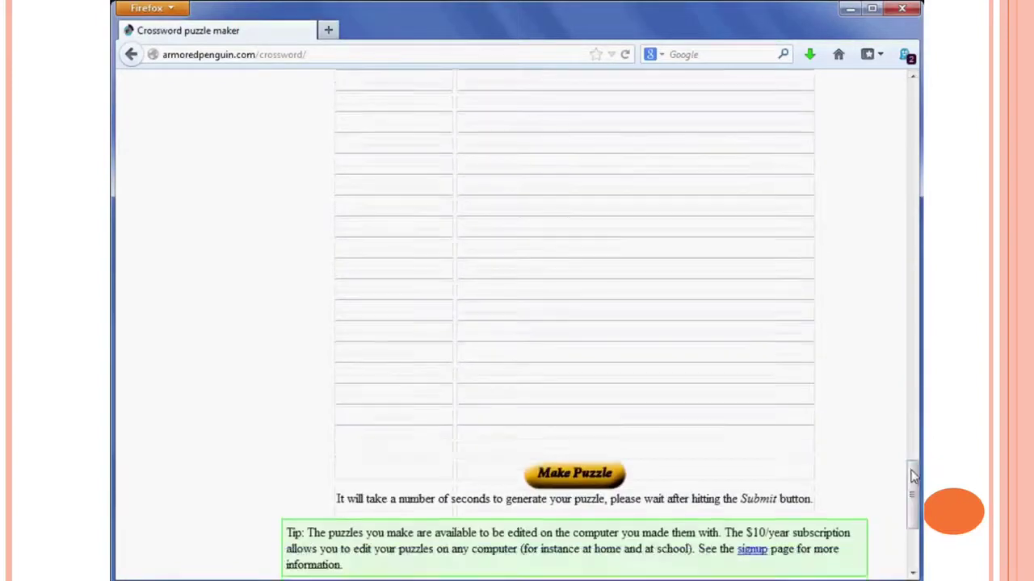
Generate the 'Bruno Mars-Just the way you are' crossword and open its printable PDF
click(583, 481)
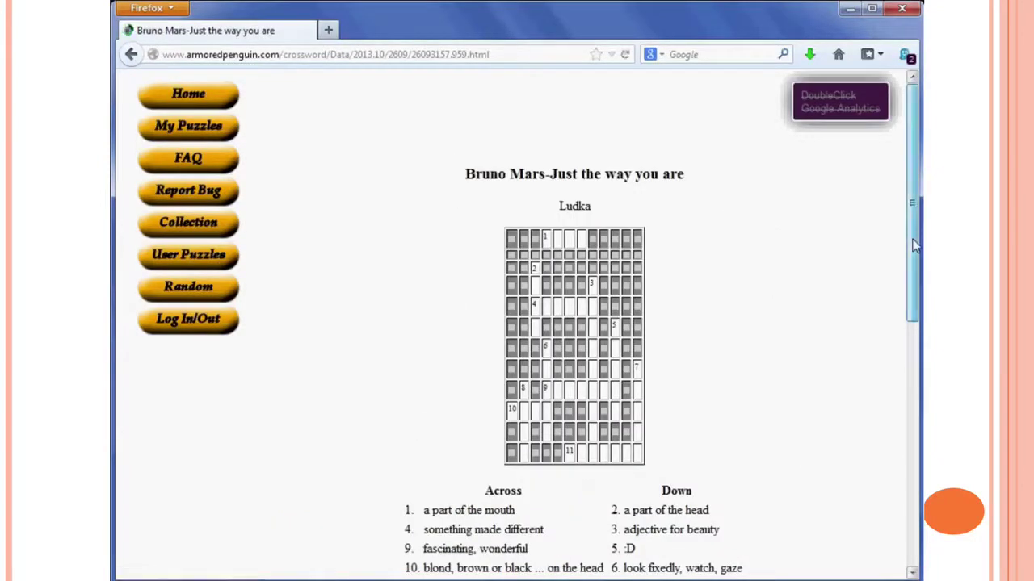
scroll(917, 267, down, 5)
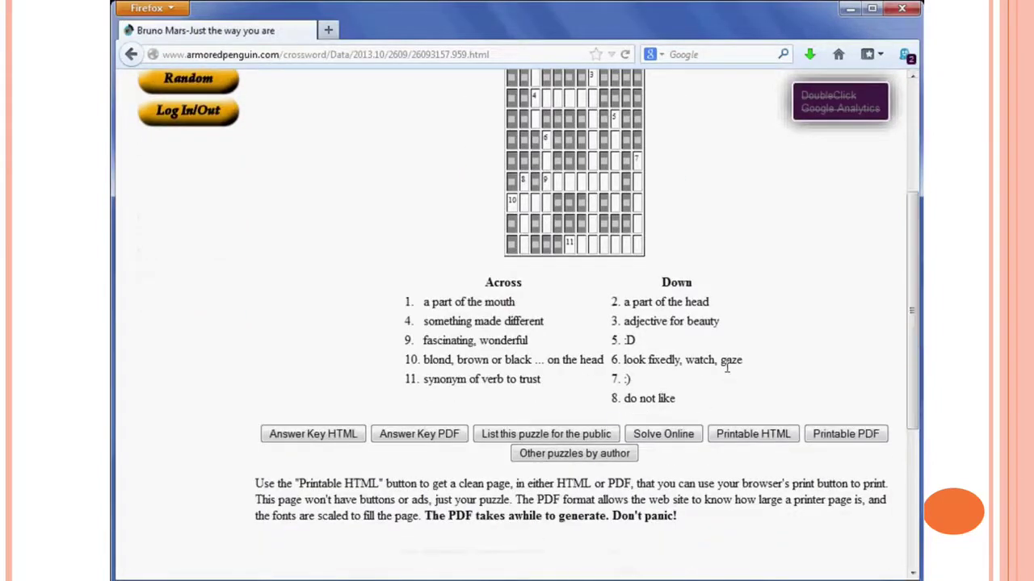
click(839, 437)
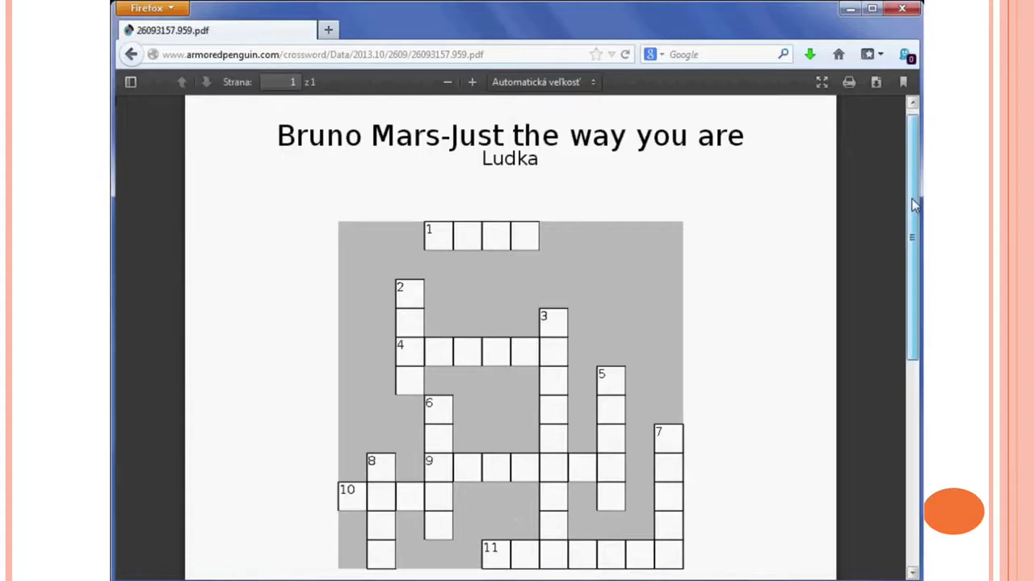
drag(912, 209, 917, 440)
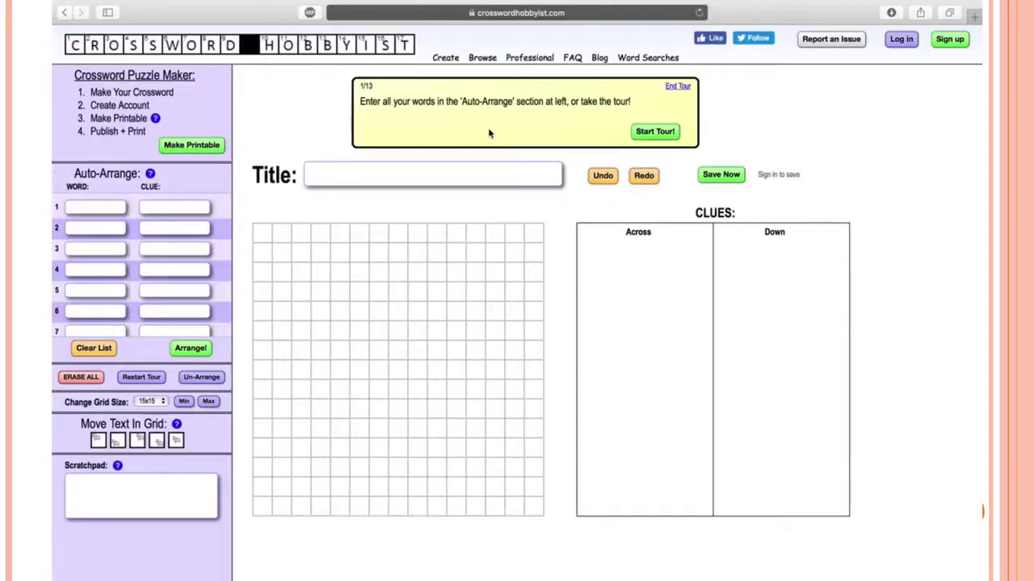
Title the puzzle 'Zoo Animals' and begin the guided tour
click(443, 172)
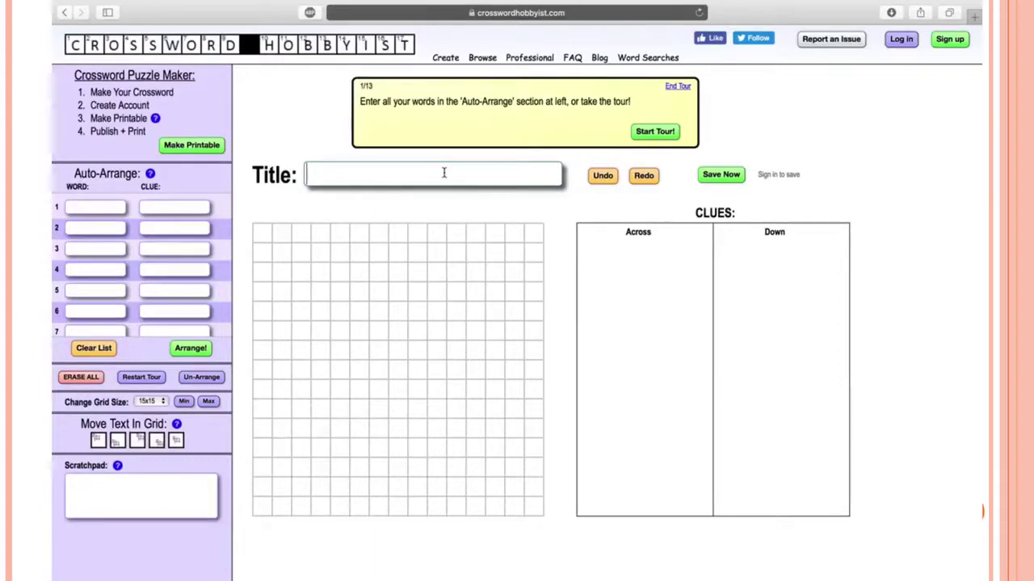
text(Zoo Animals)
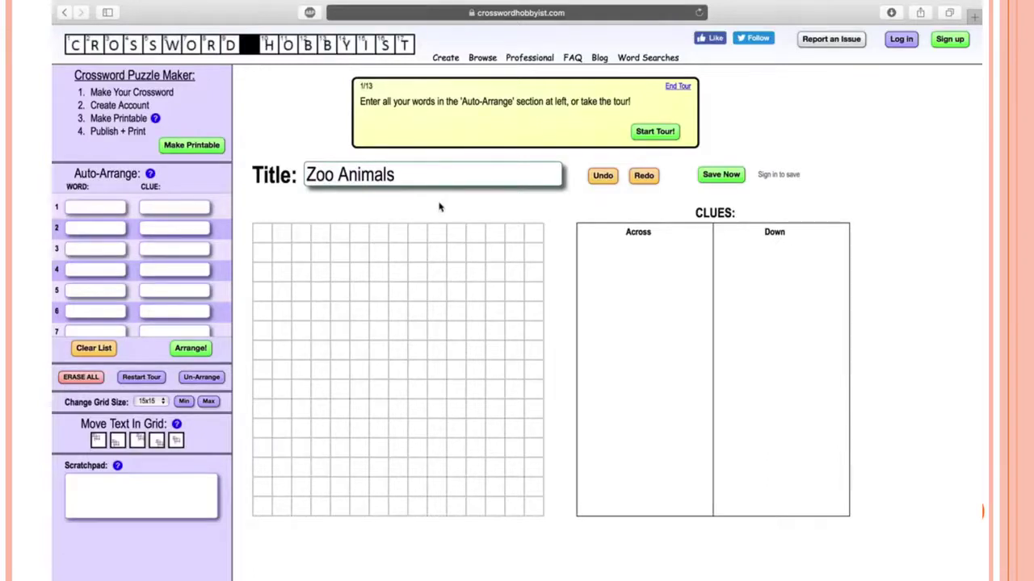
click(578, 153)
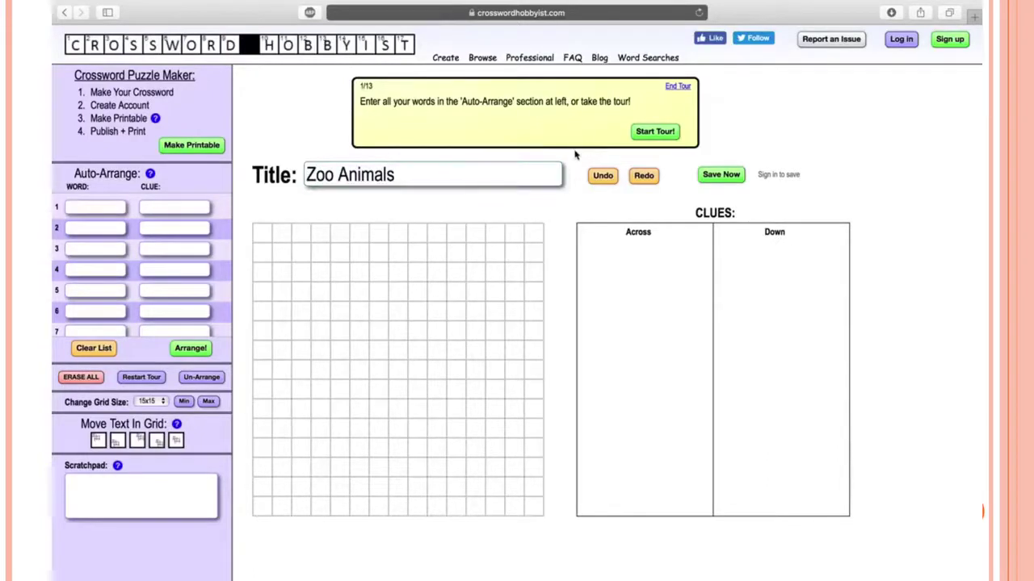
click(656, 132)
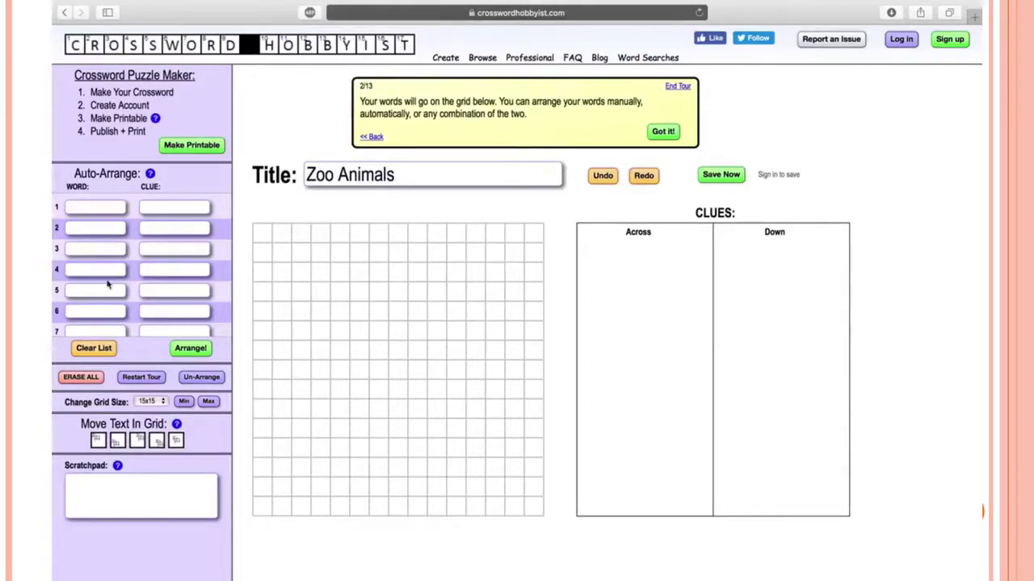
Advance the guided tour three times, from step 2 to step 5 of 13
click(668, 133)
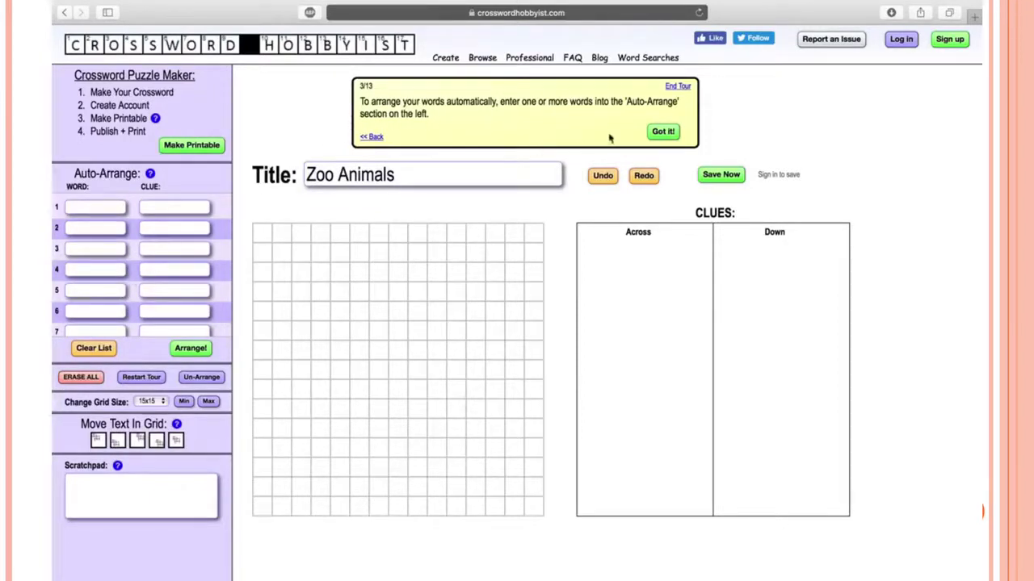
click(658, 132)
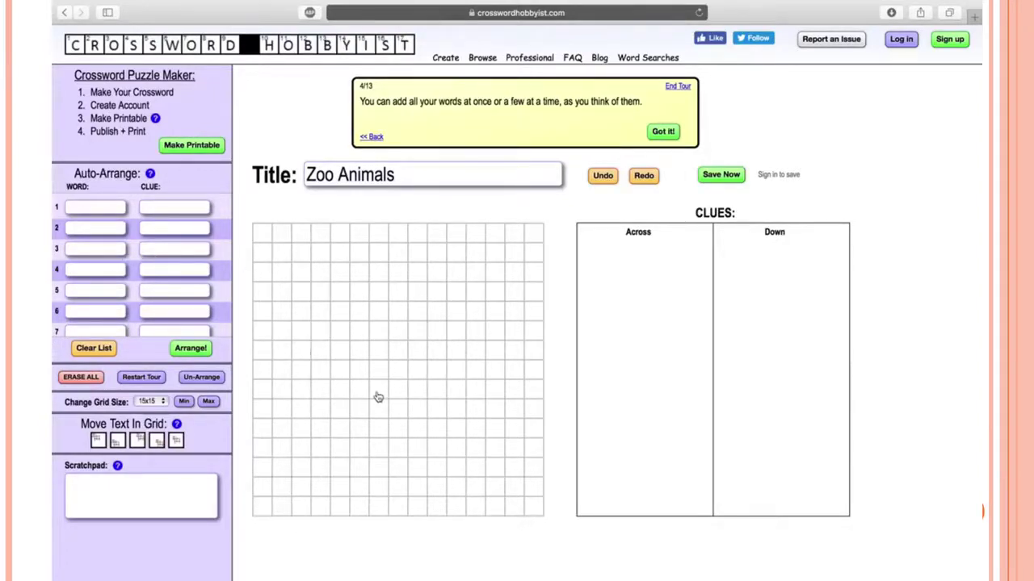
click(663, 133)
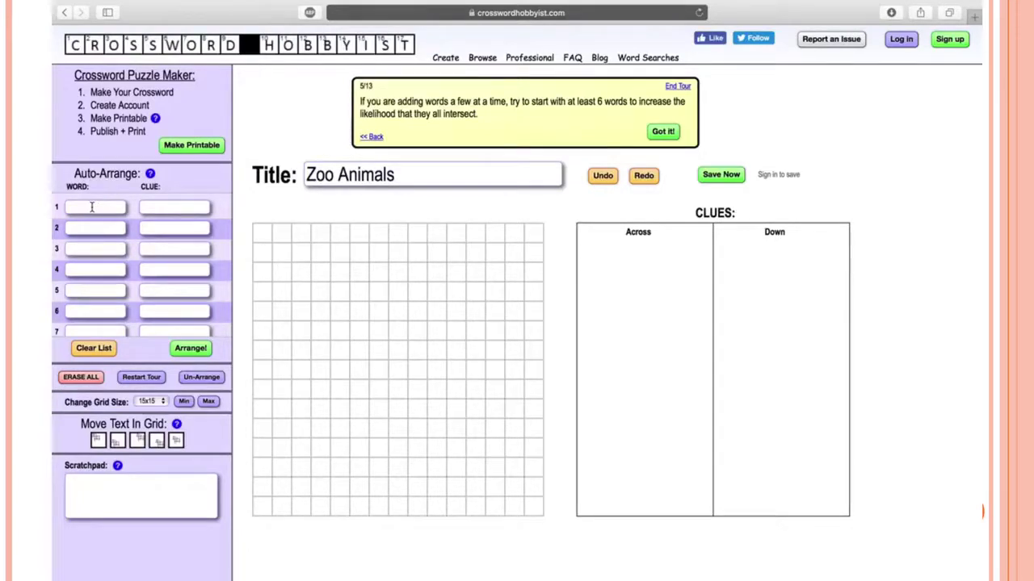
Enter the words LION, TIGER, GIRAFFE, BEAR, ZEBRA and ELEPHANT in the Auto-Arrange list
click(92, 207)
text(LION)
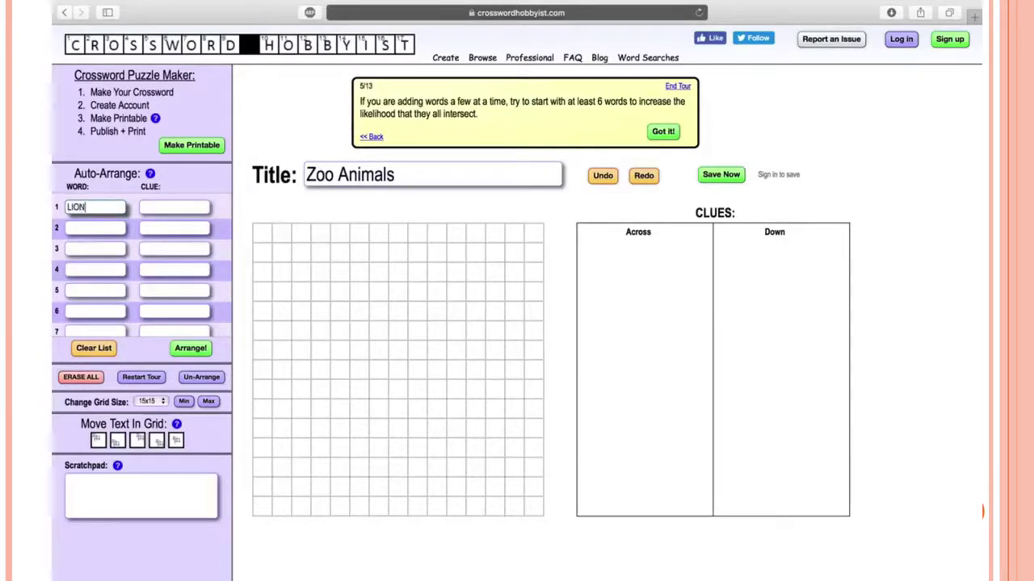
click(87, 227)
text(TIGER)
click(87, 245)
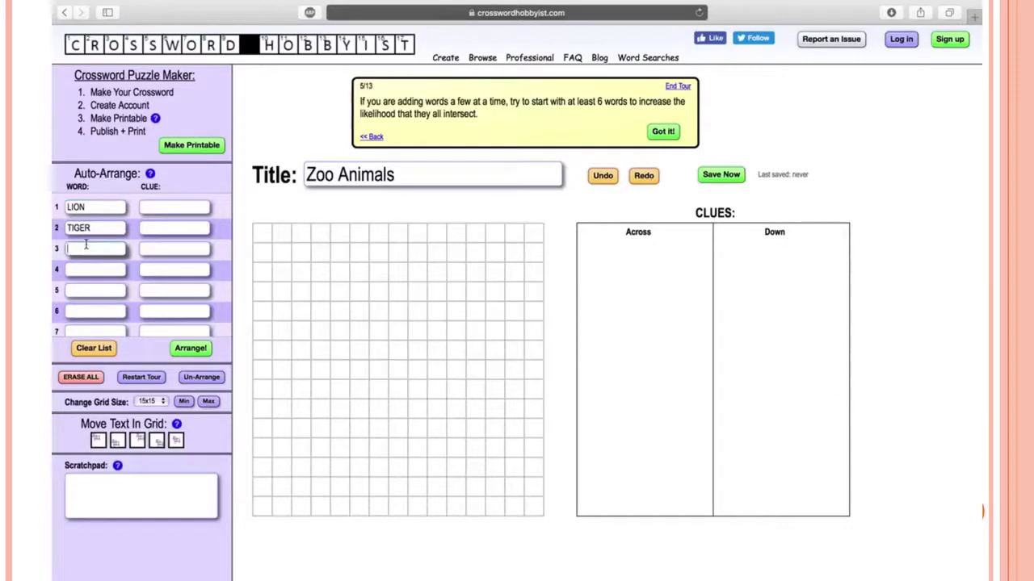
text(GIRAFFE)
click(82, 269)
text(BEAR)
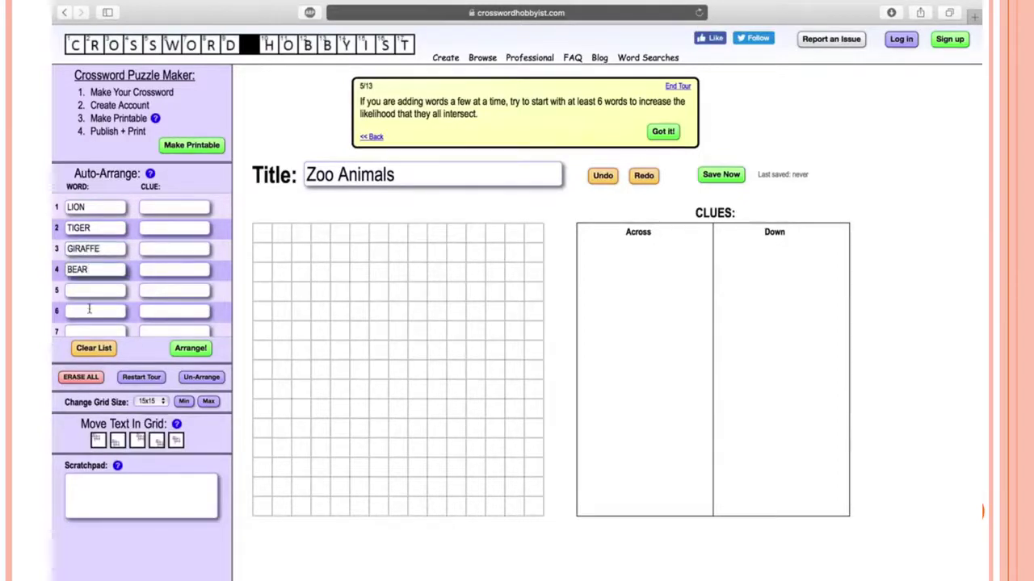
click(89, 290)
text(ZEBRA)
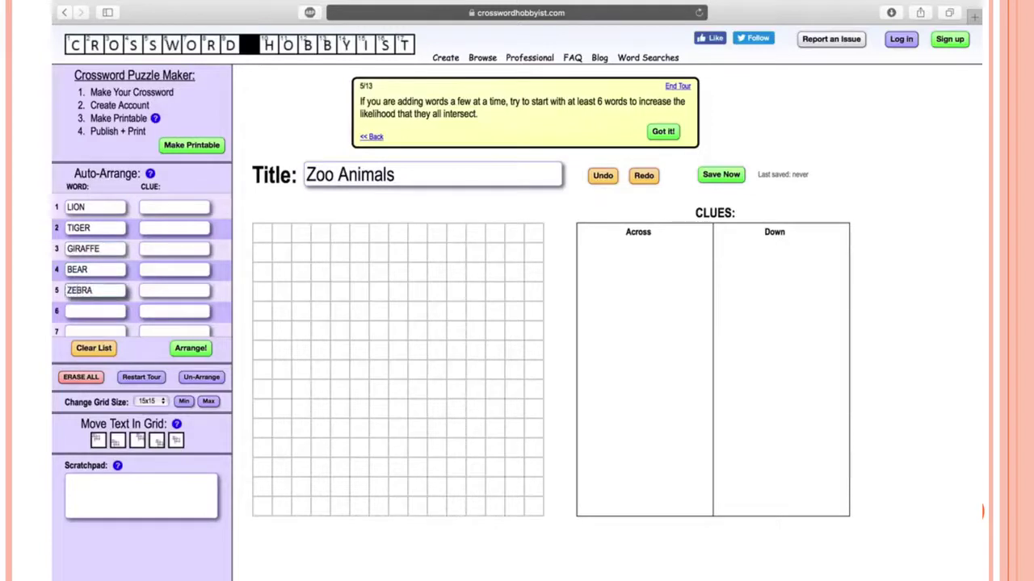
click(89, 311)
text(ELEPHANT)
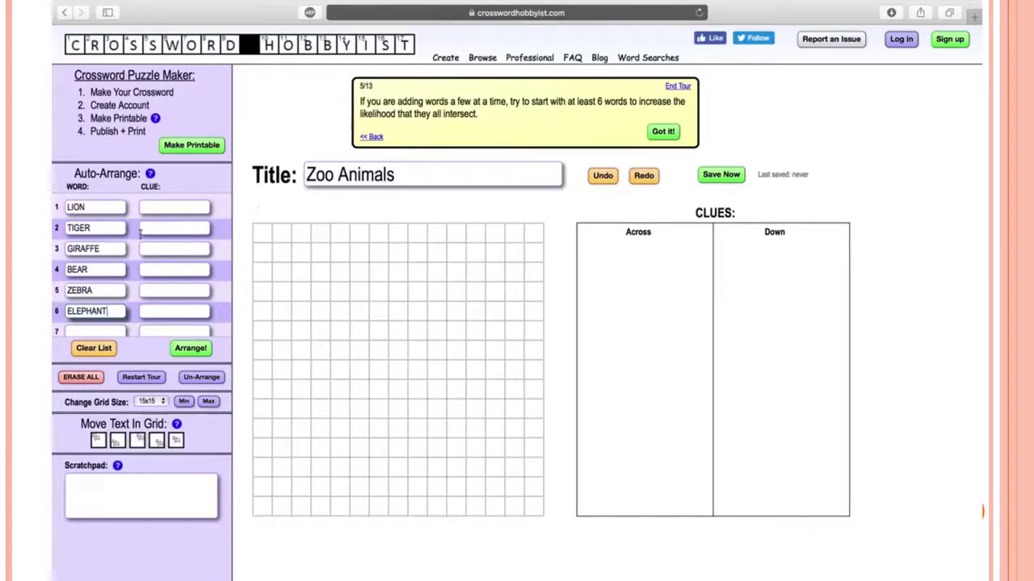
Add clues 'The king of the jungle.', 'Tony the ___' and 'Animal with a long neck'
click(185, 208)
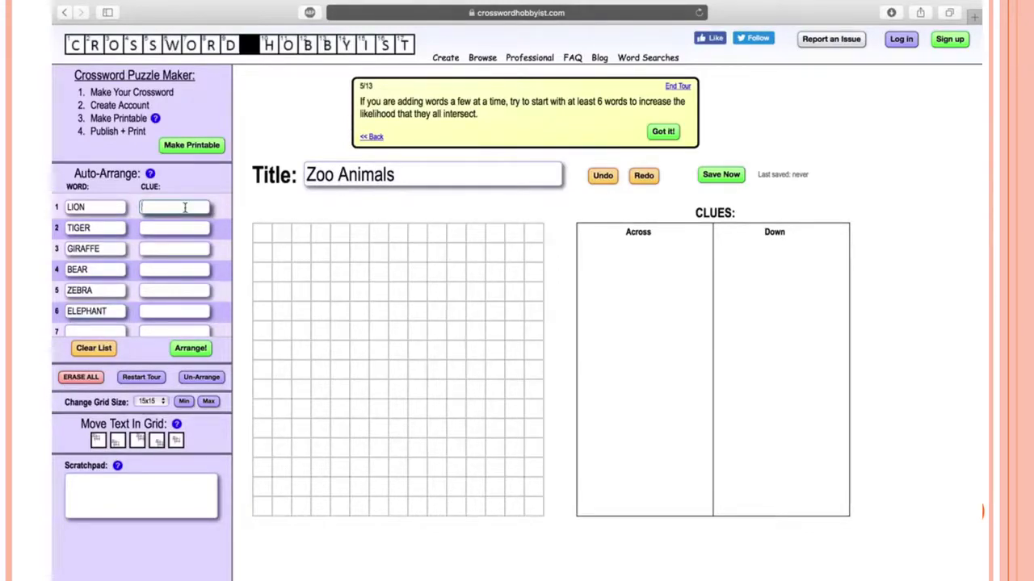
text(The king of the jungle.)
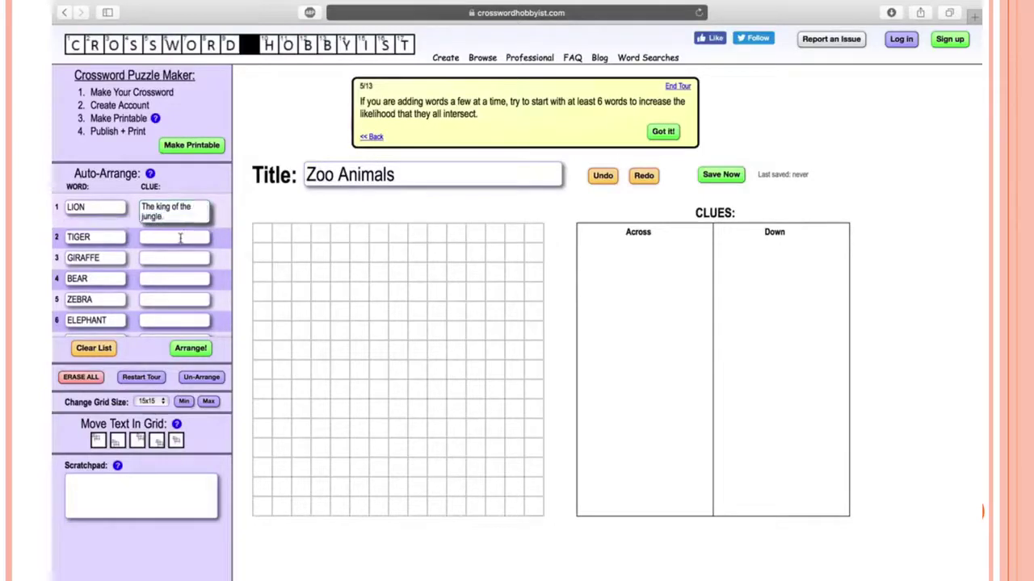
click(180, 238)
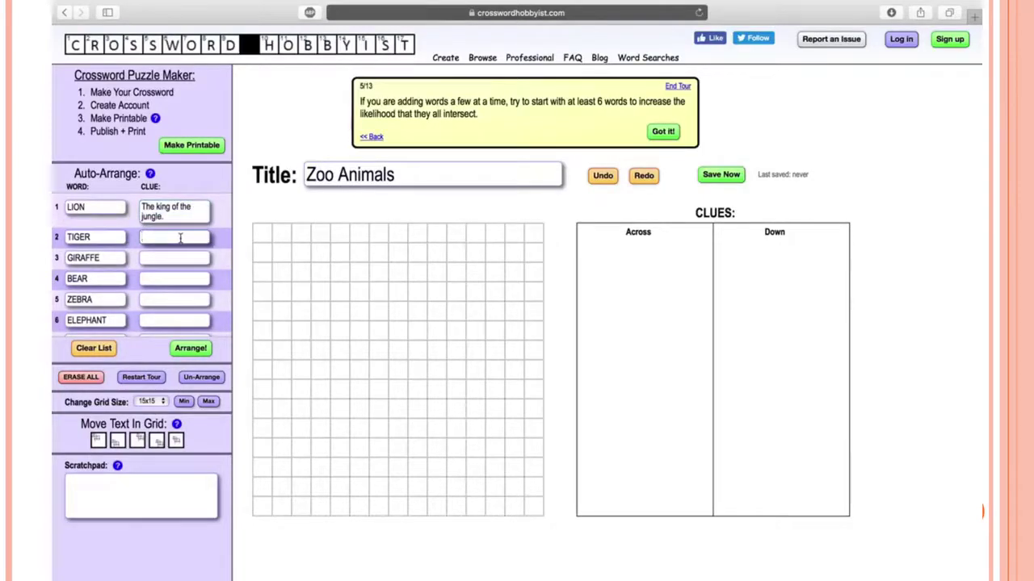
text(Tony the ____.)
click(179, 258)
text(Animal with a l)
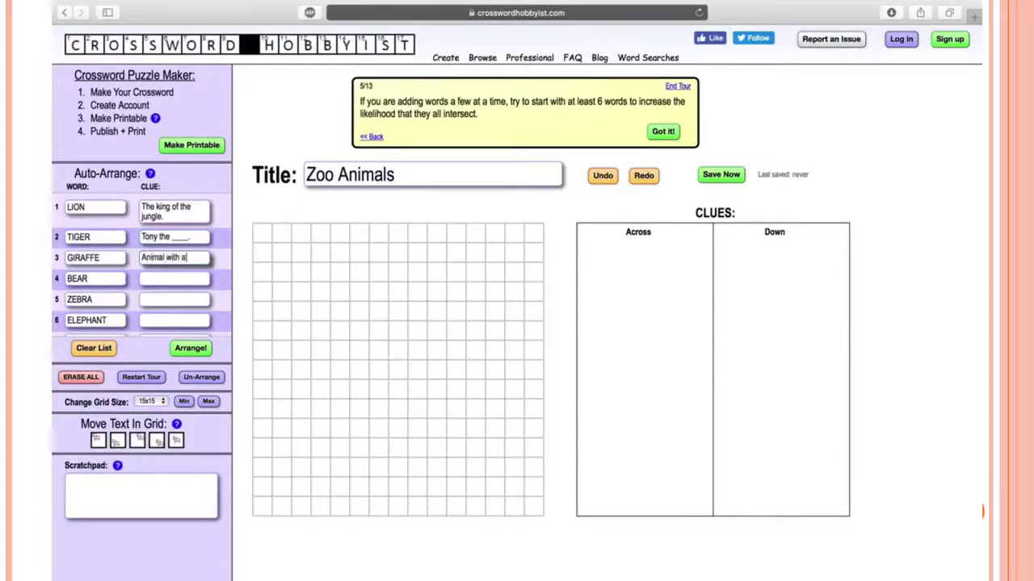
text(ong neck.)
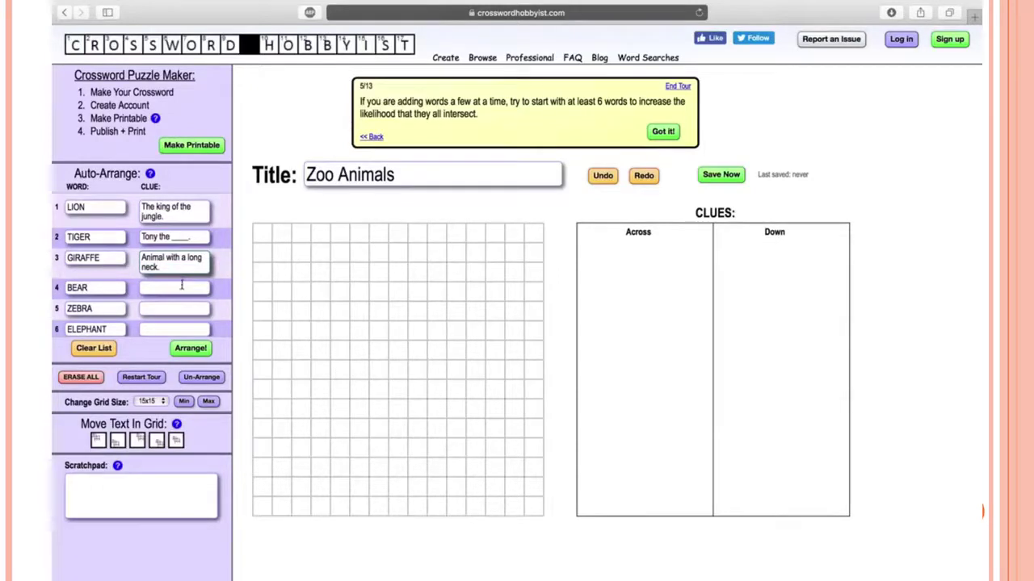
Add clues 'Winnie the Pooh is one.', 'A striped horse-like animal.' and 'Dumbo' for BEAR, ZEBRA, ELEPHANT
click(182, 286)
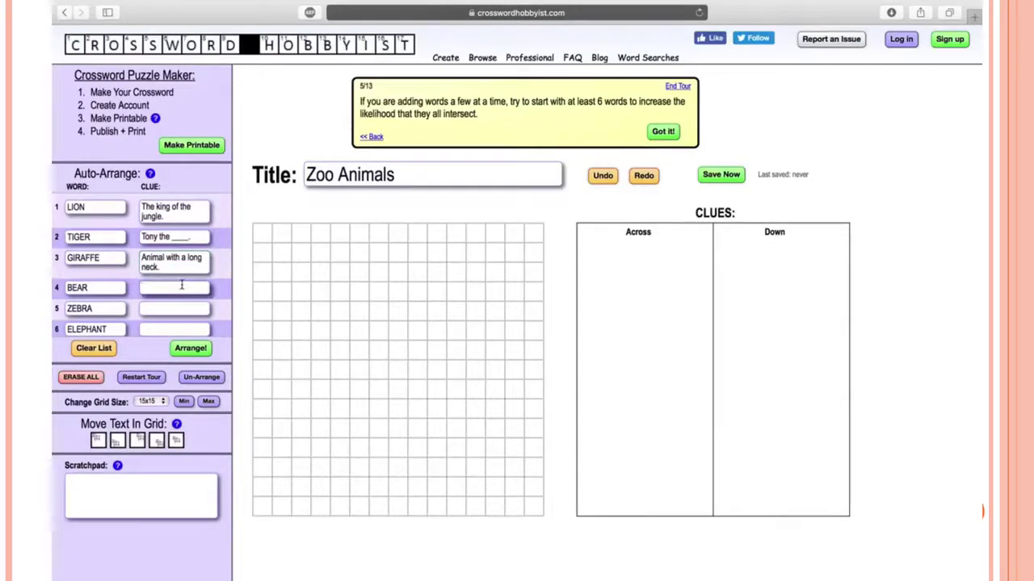
text(Winnie the Pooh is )
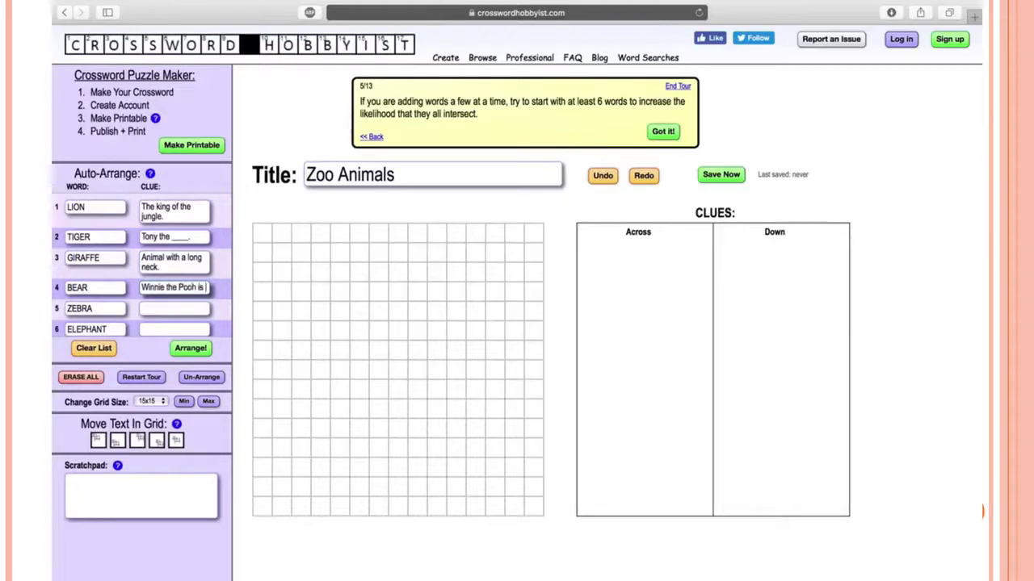
text(one.)
scroll(187, 290, down, 1)
click(185, 281)
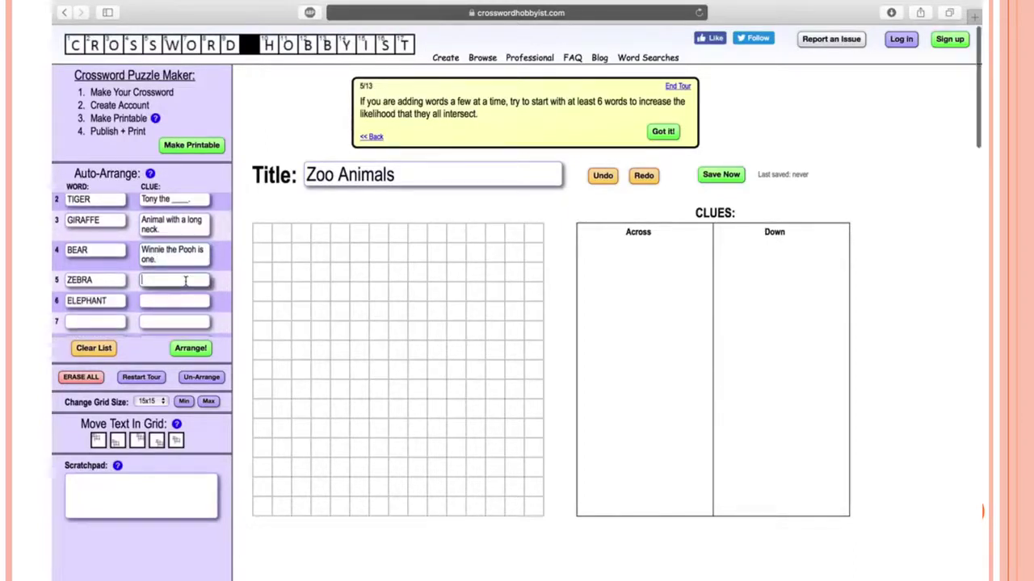
text(A striped horse-like animal.)
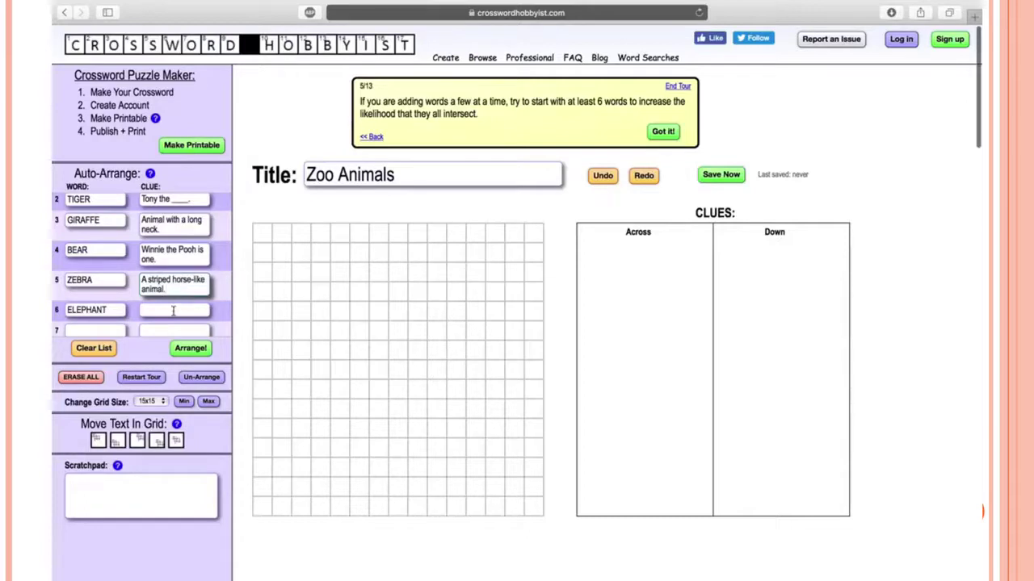
click(173, 310)
text(Dumbo.)
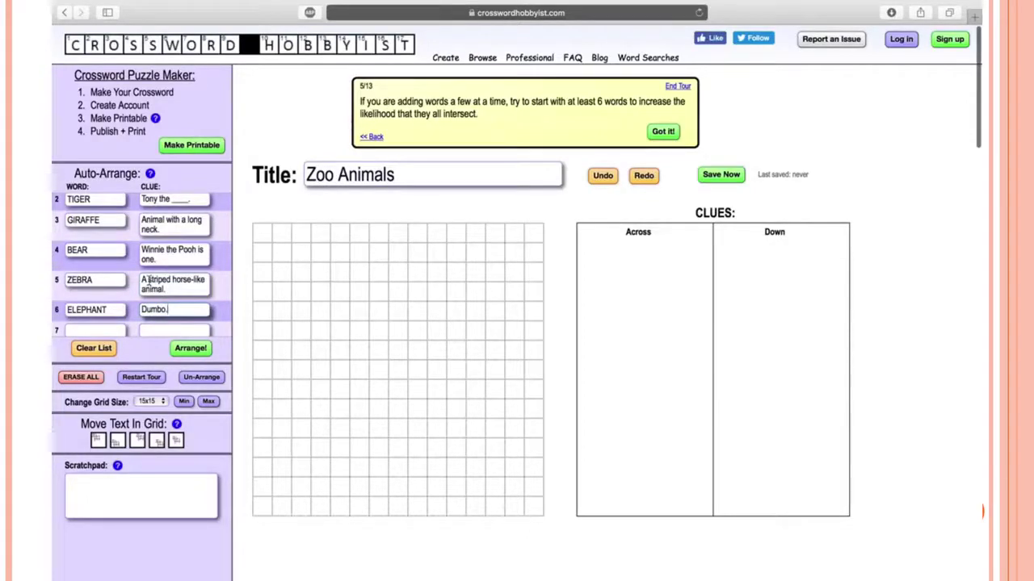
scroll(149, 279, up, 2)
scroll(149, 279, down, 3)
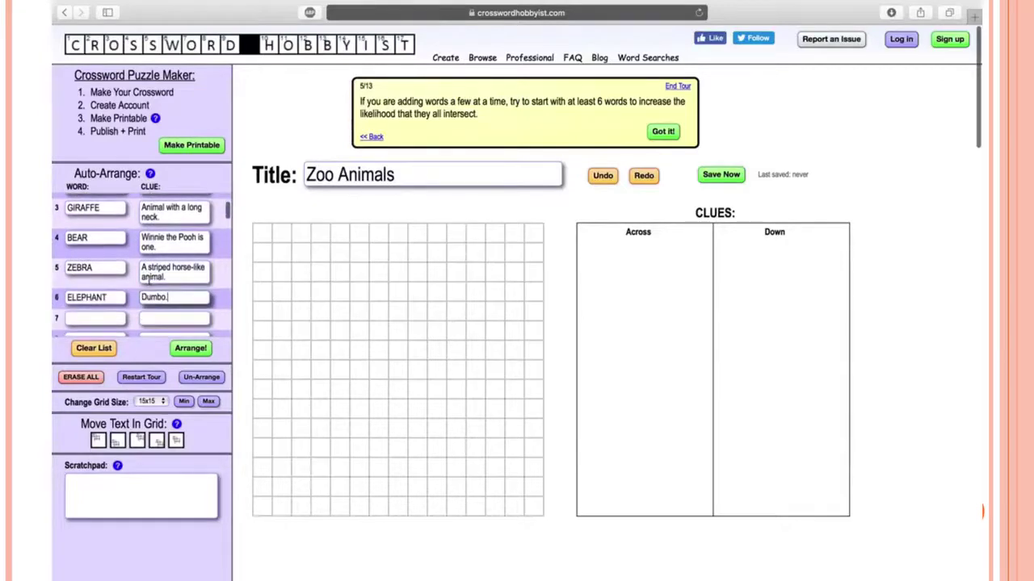
Lay the six animals out into the Zoo Animals grid and step the tour to 7/13
click(179, 350)
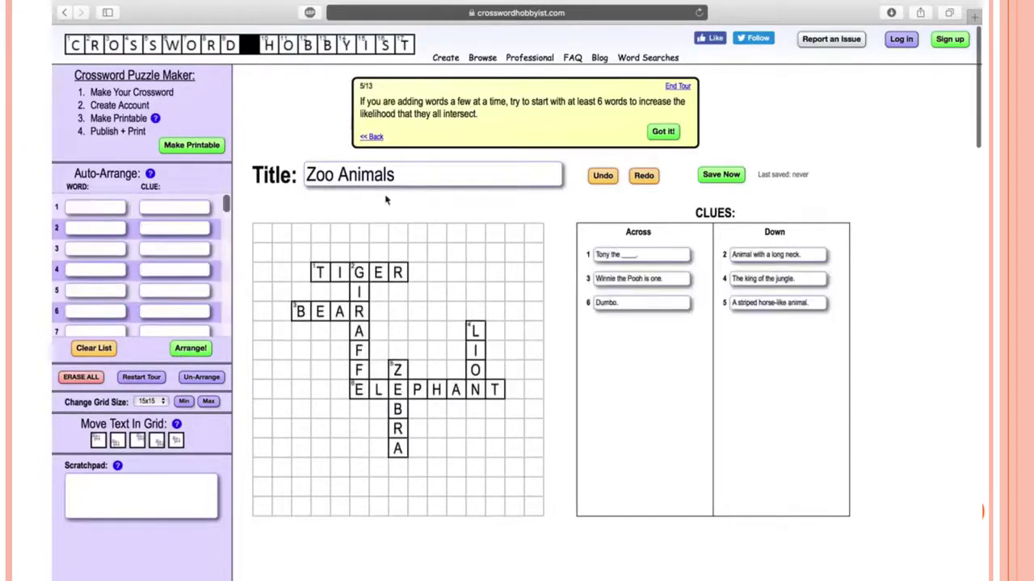
click(665, 133)
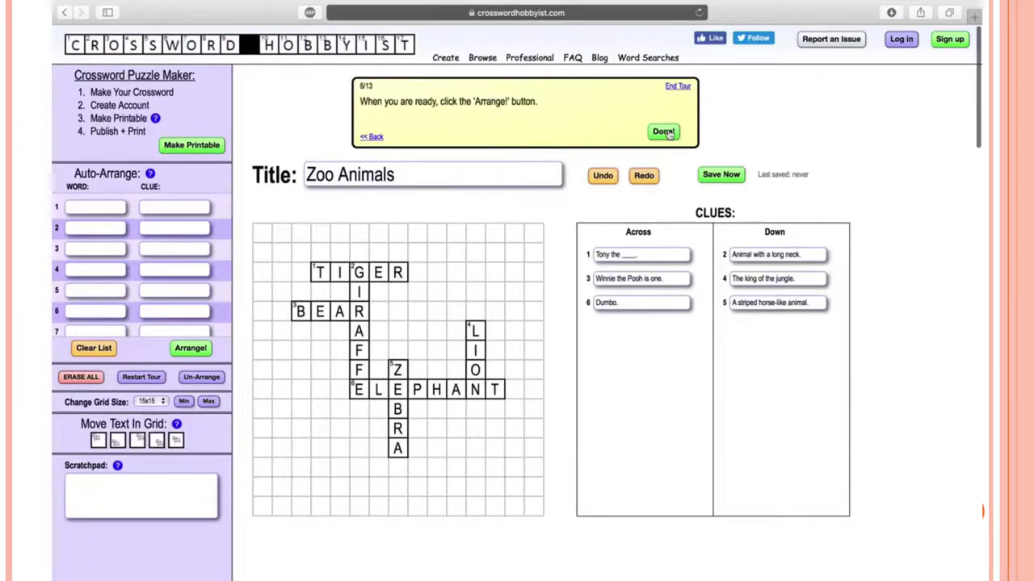
click(665, 132)
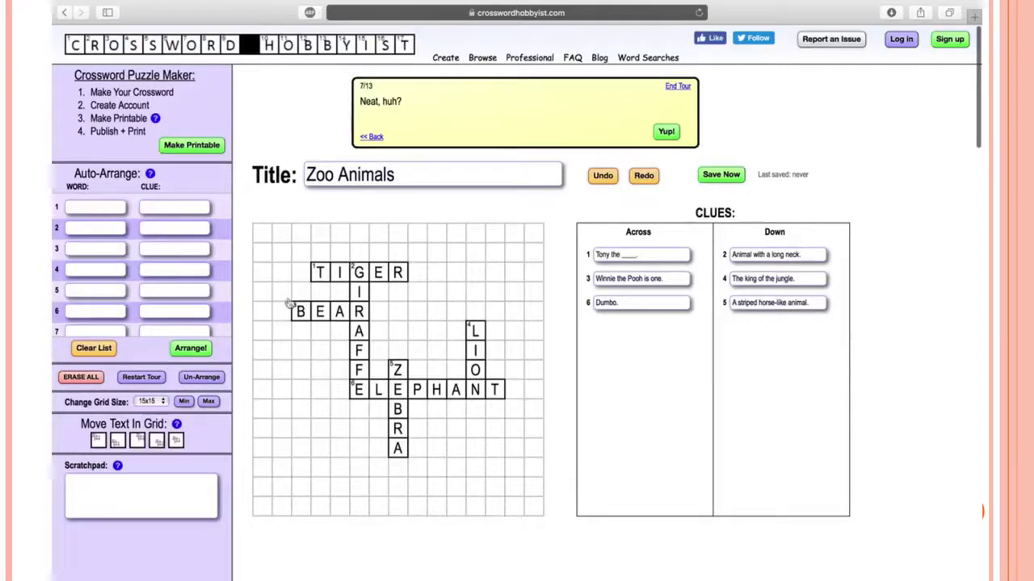
Add PANDA at 7 Across through ZEBRA's final A, clued 'Black and white bear'
click(378, 449)
text(PANDA)
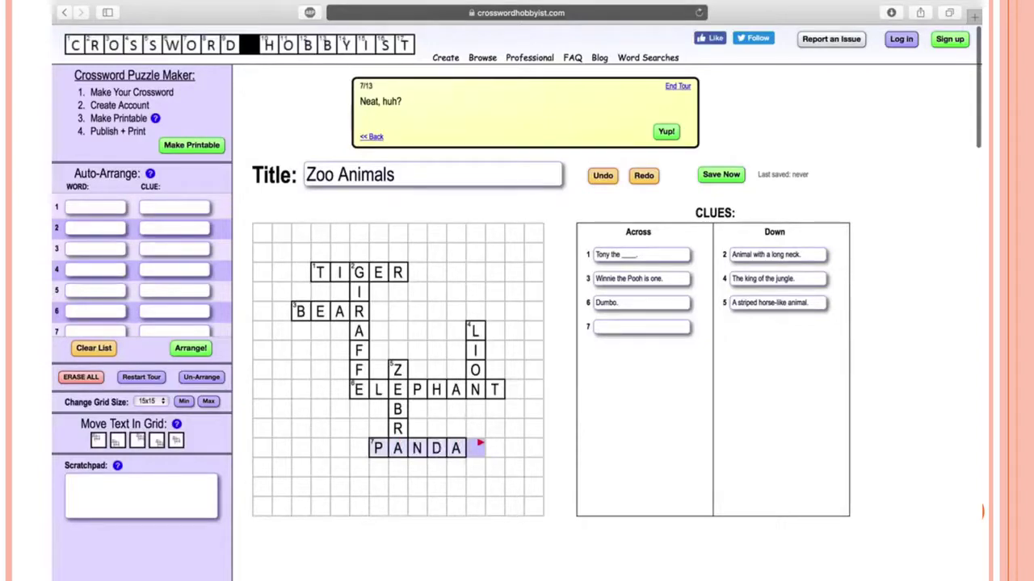
click(623, 325)
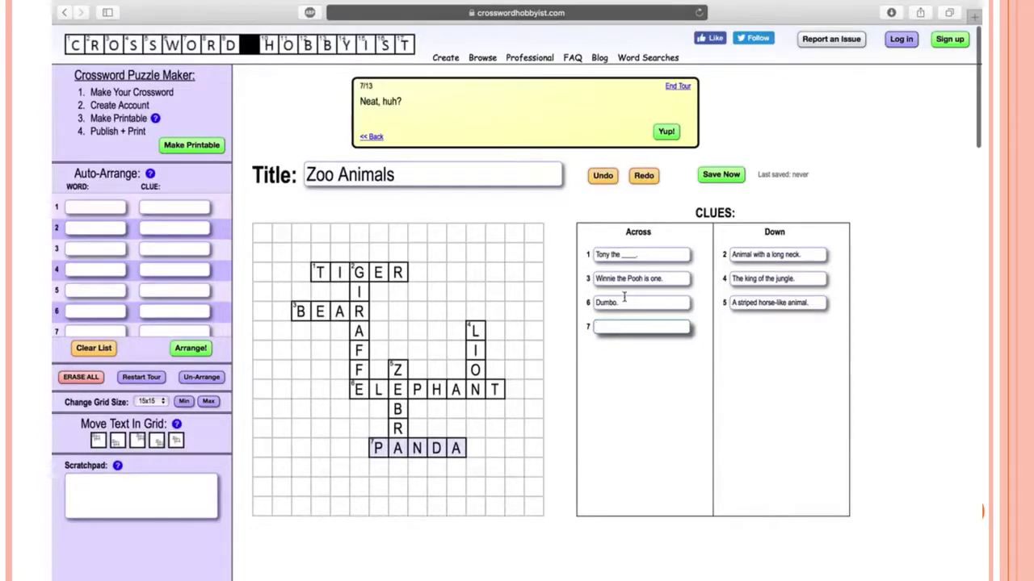
click(622, 301)
click(624, 278)
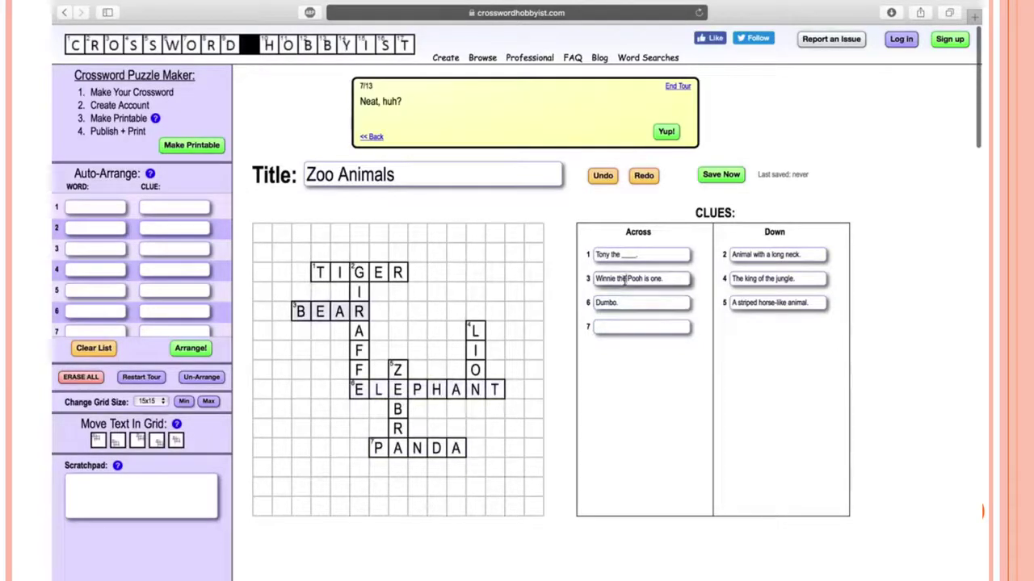
click(624, 254)
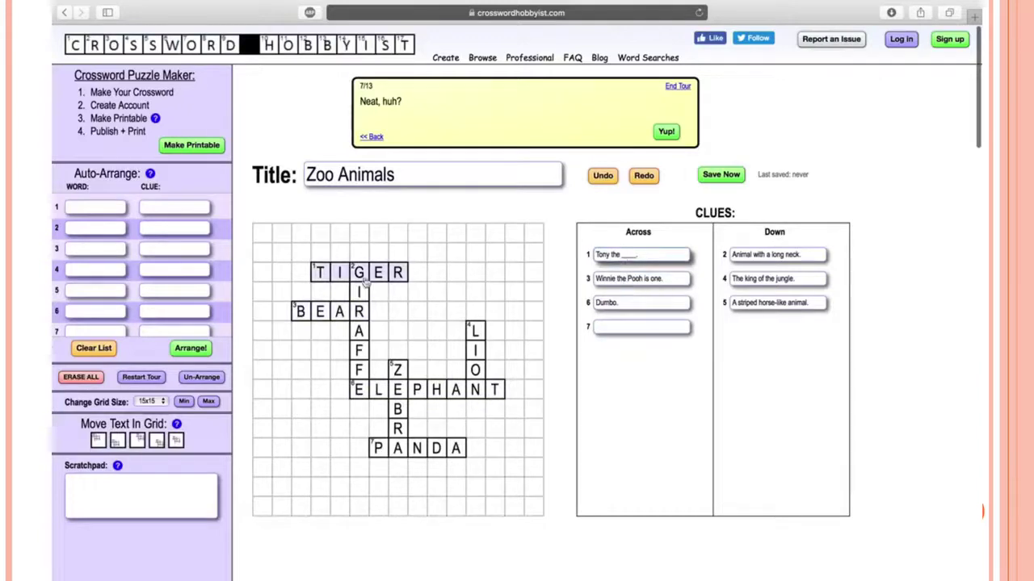
click(624, 326)
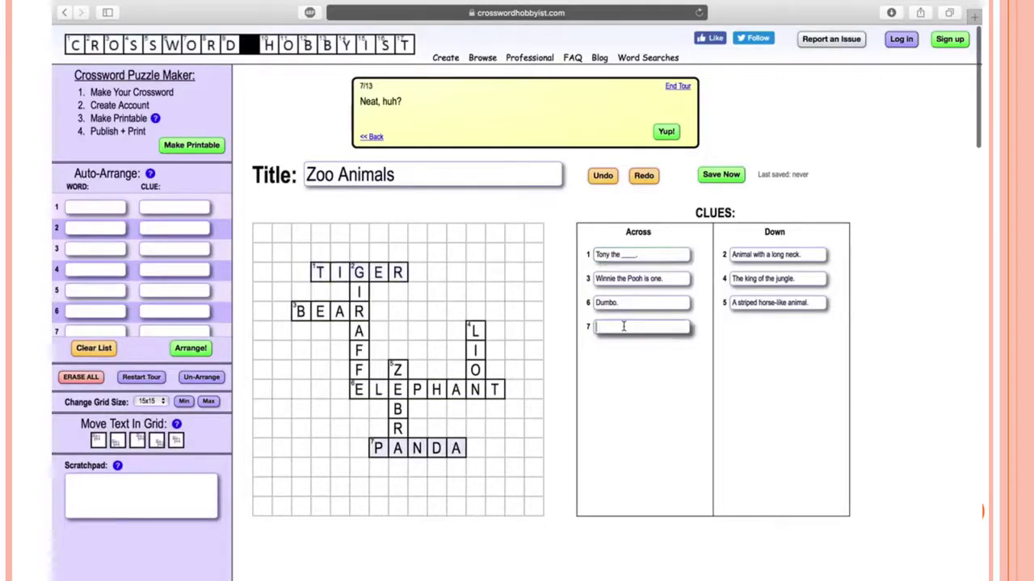
text(Black and white bear.)
click(551, 388)
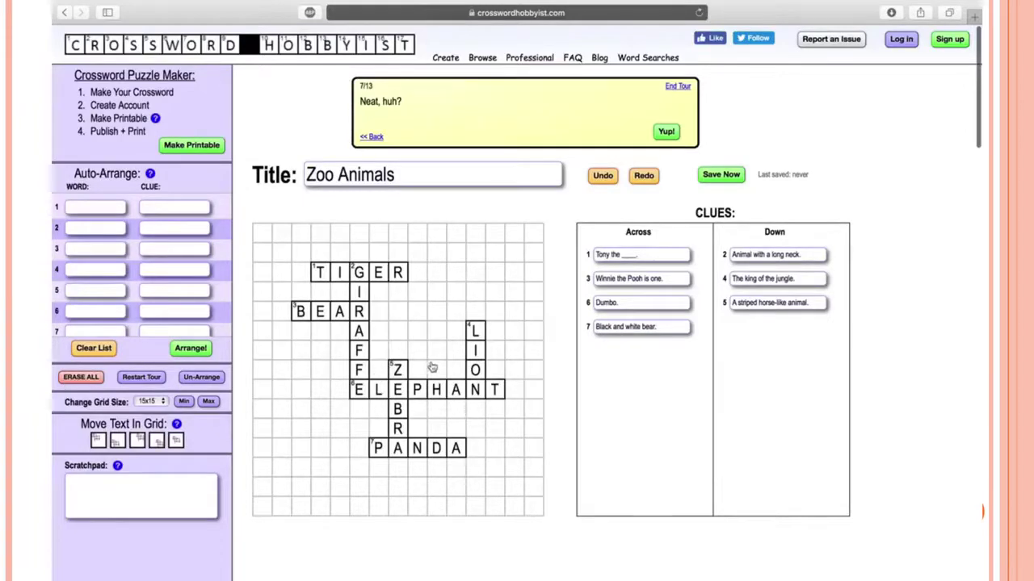
Un-arrange the seven animal words and arrange them again into a fresh crossword layout
click(204, 378)
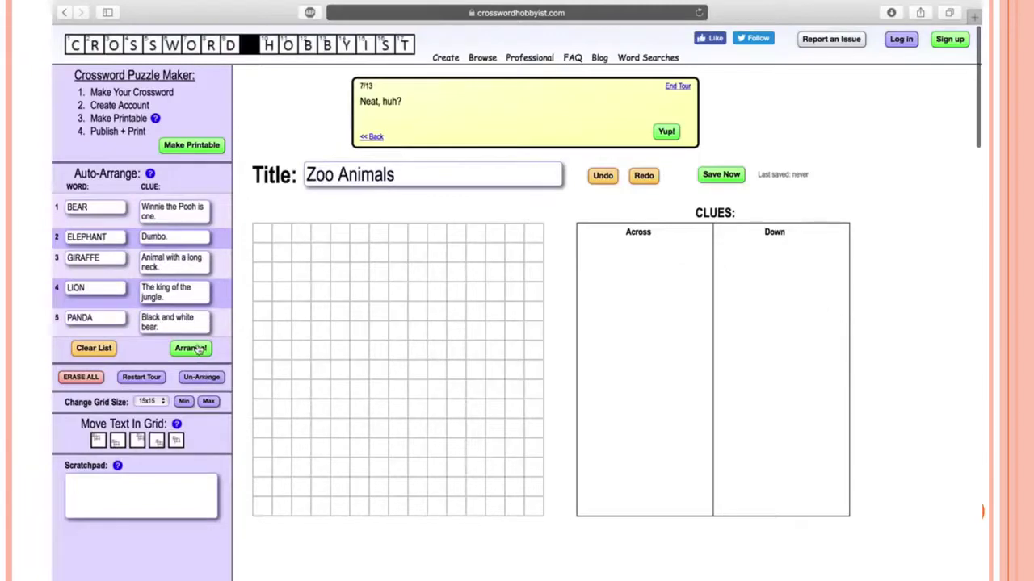
click(196, 349)
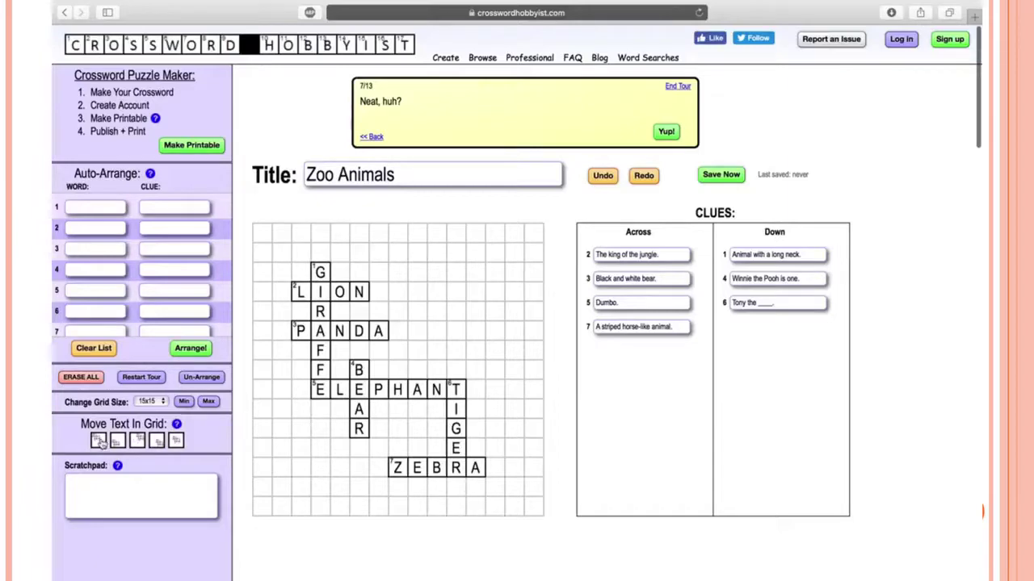
Shift the crossword around the grid and back, then move the tour past step 8
click(101, 442)
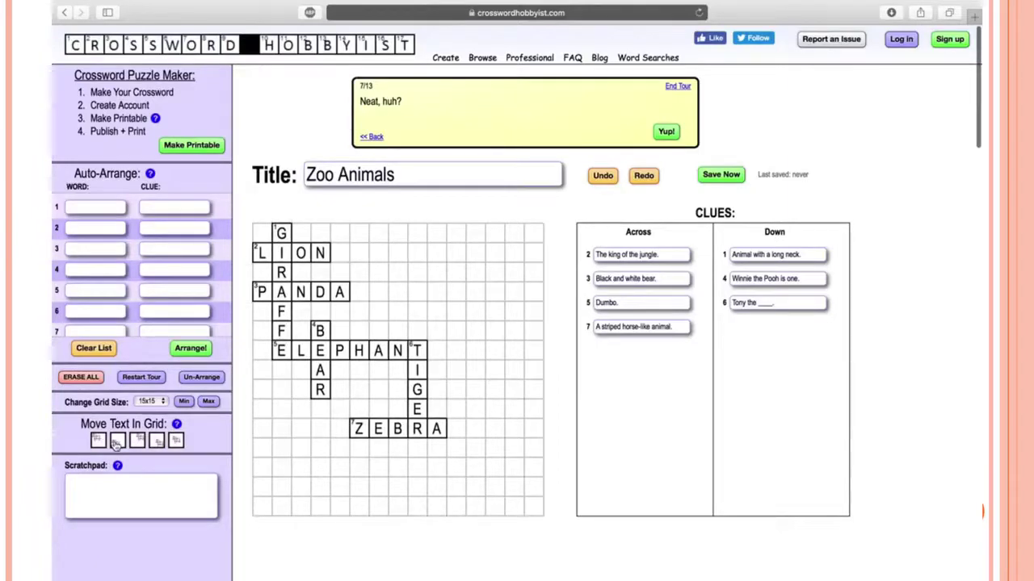
click(117, 442)
click(138, 442)
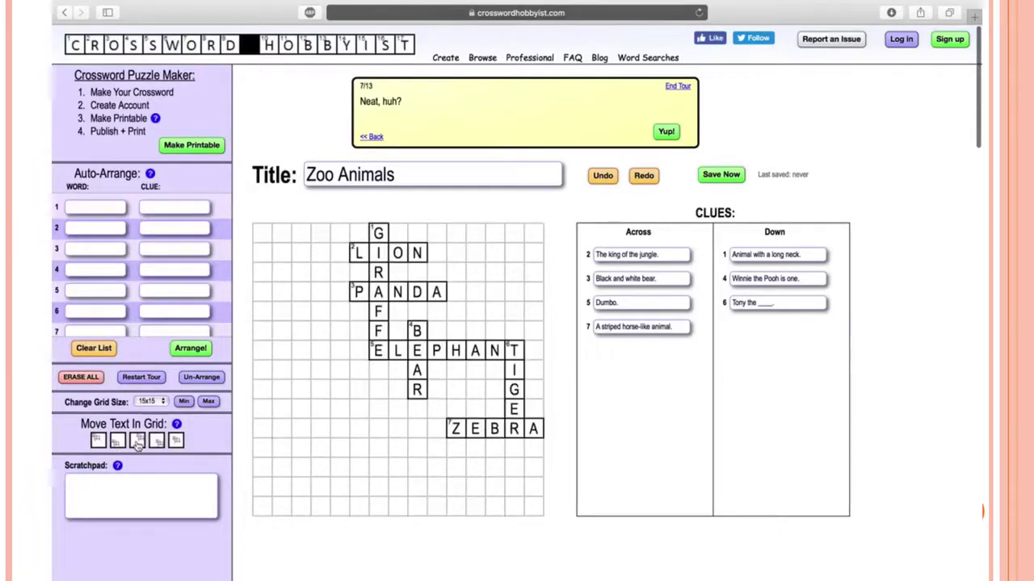
click(157, 442)
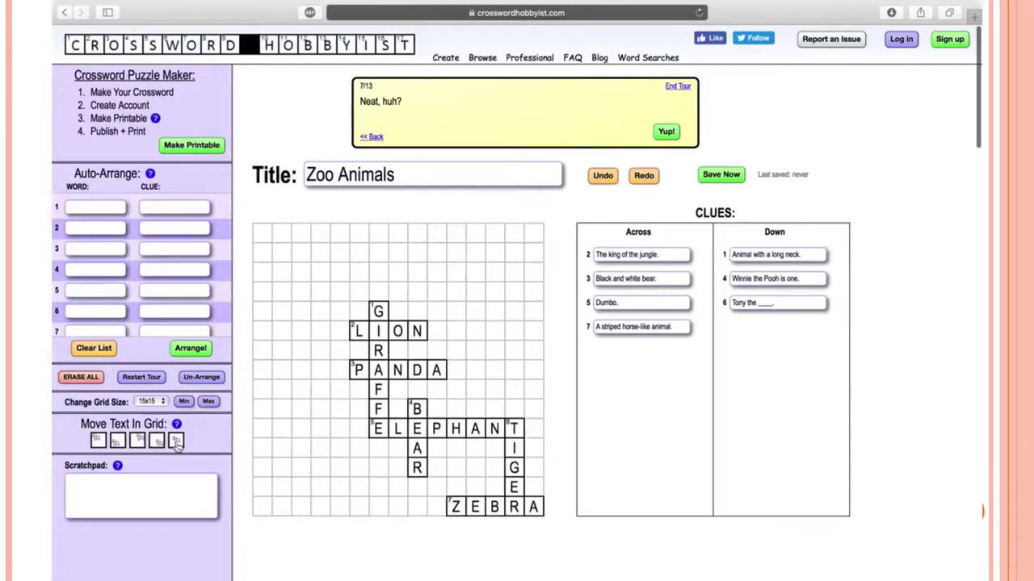
click(176, 441)
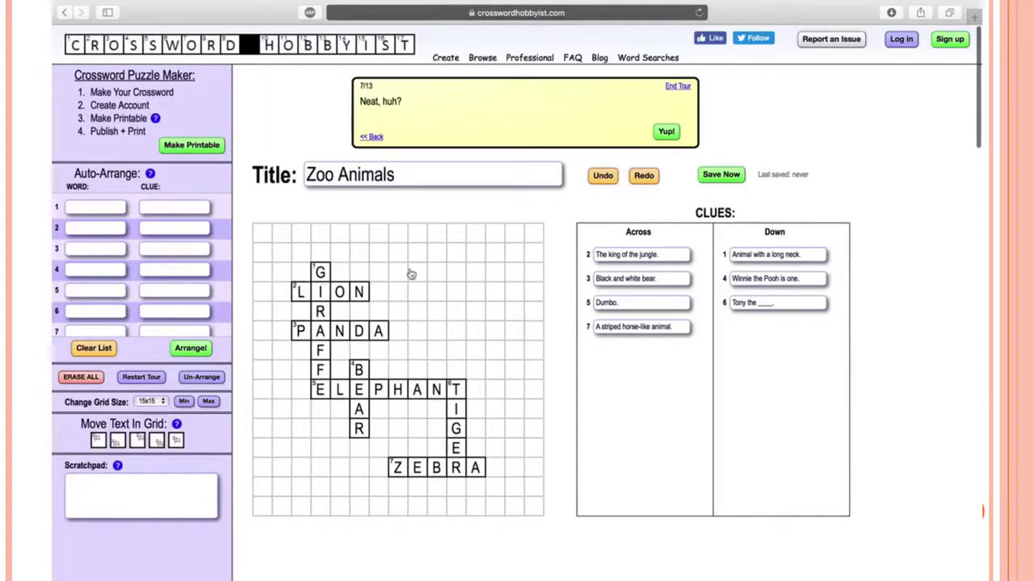
click(665, 132)
Advance the guided tour through the grid-typing, publishing and payment tips to step 12
click(667, 133)
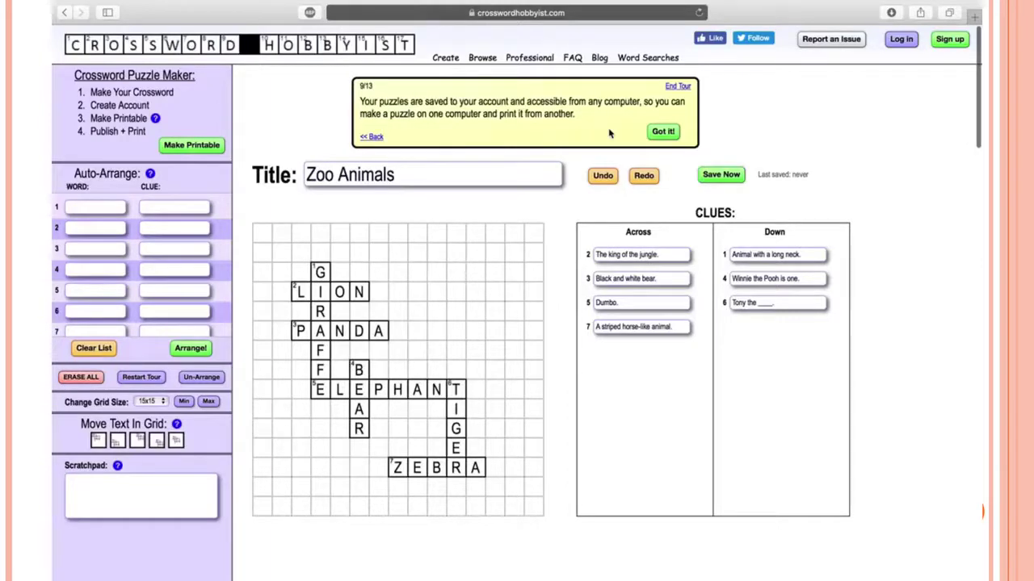
click(655, 137)
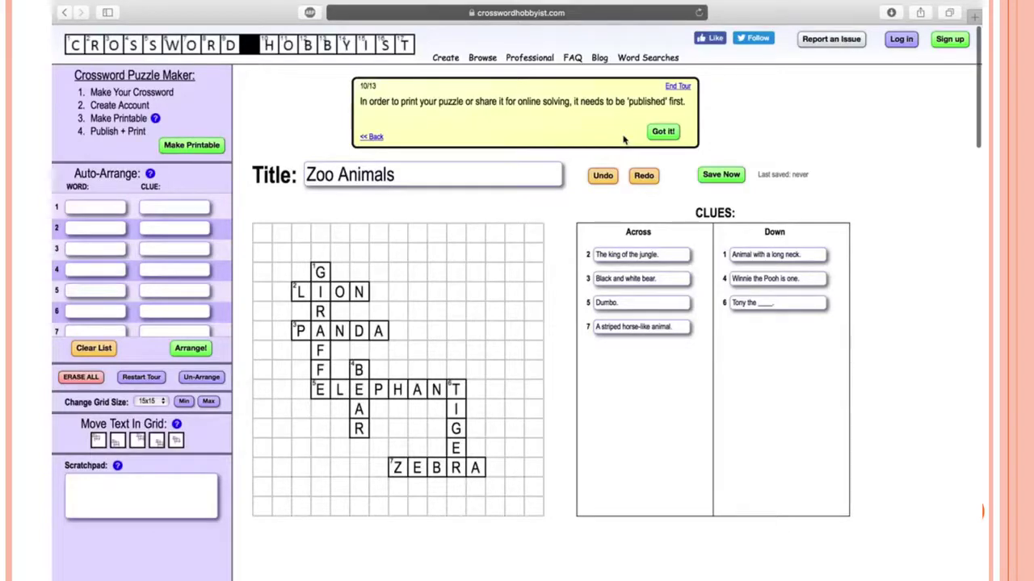
click(662, 138)
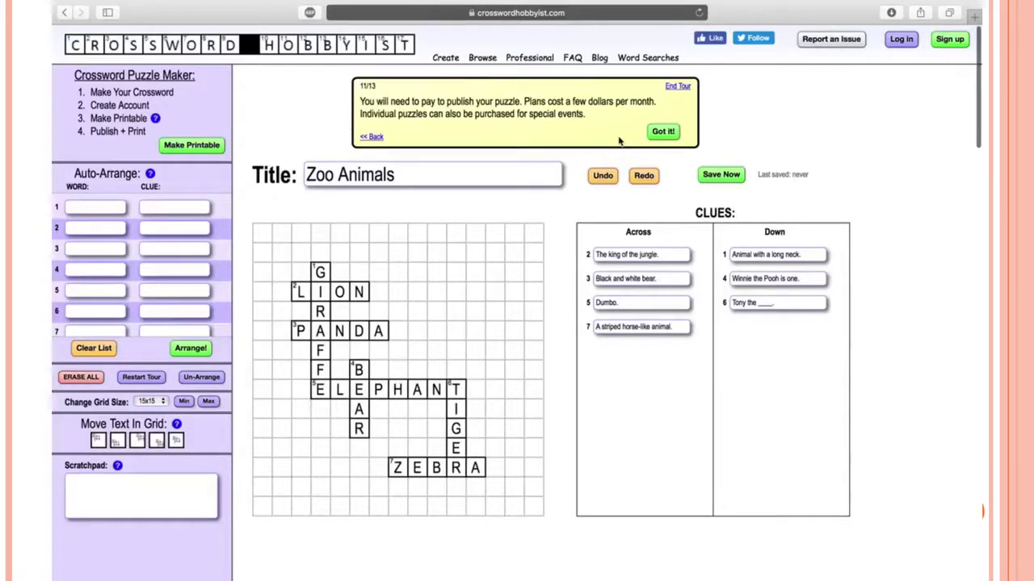
click(668, 134)
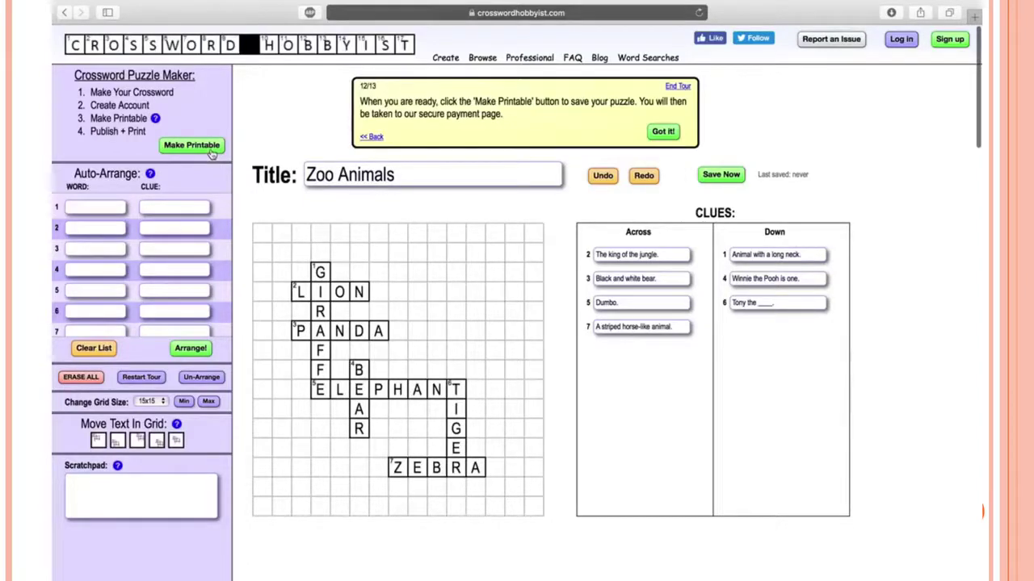
Save the puzzle by creating an account with an e-mail address and password
click(212, 153)
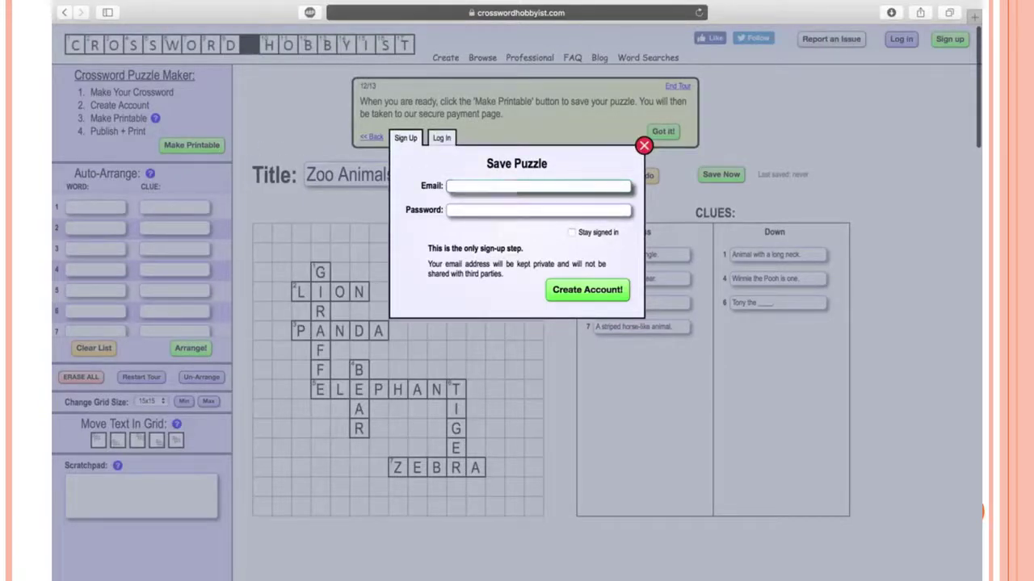
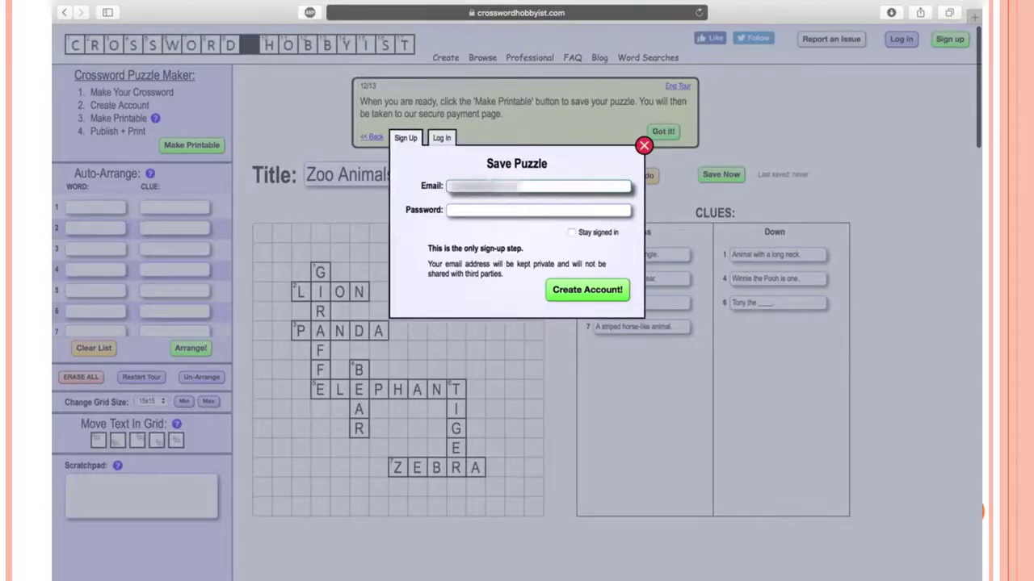
click(488, 211)
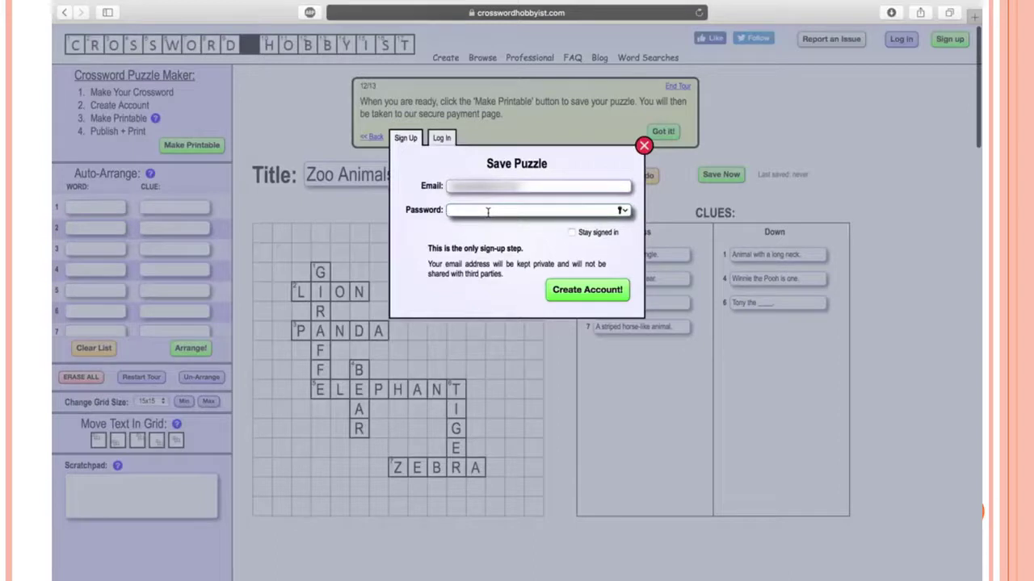
text(•••••••••)
click(581, 291)
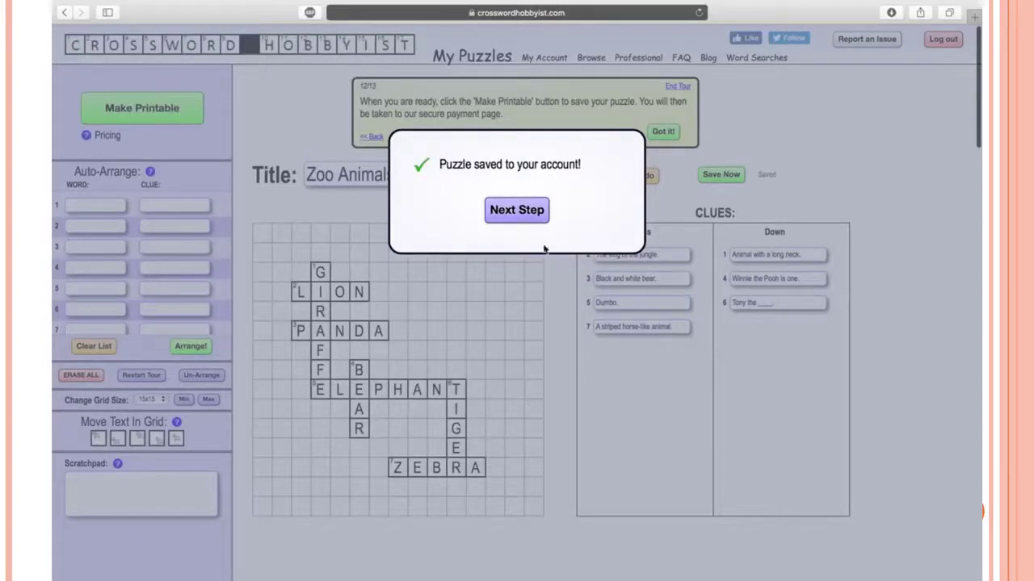
Compare monthly and annual plan prices, then start the Premium 30-day free trial
click(534, 218)
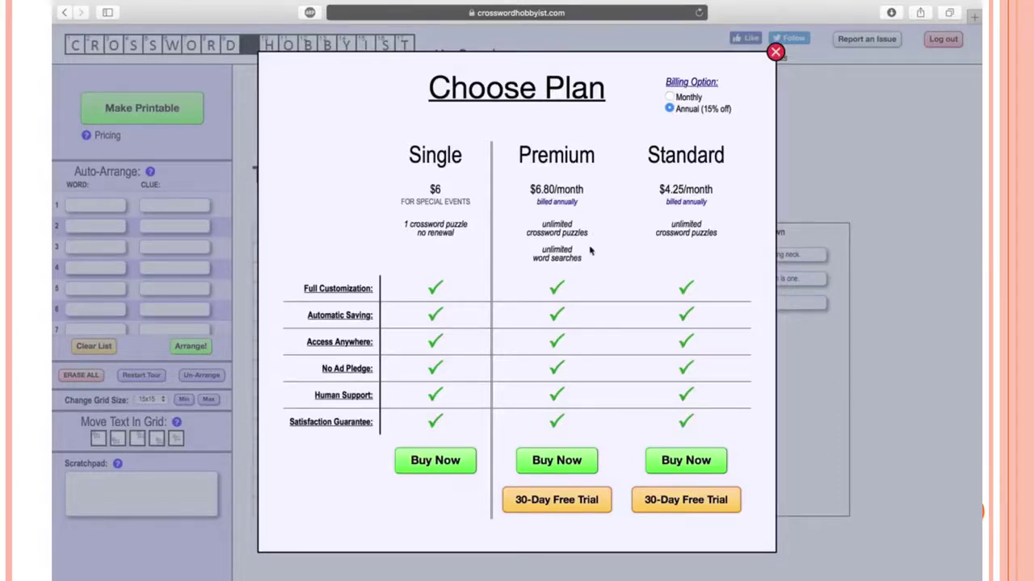
click(670, 98)
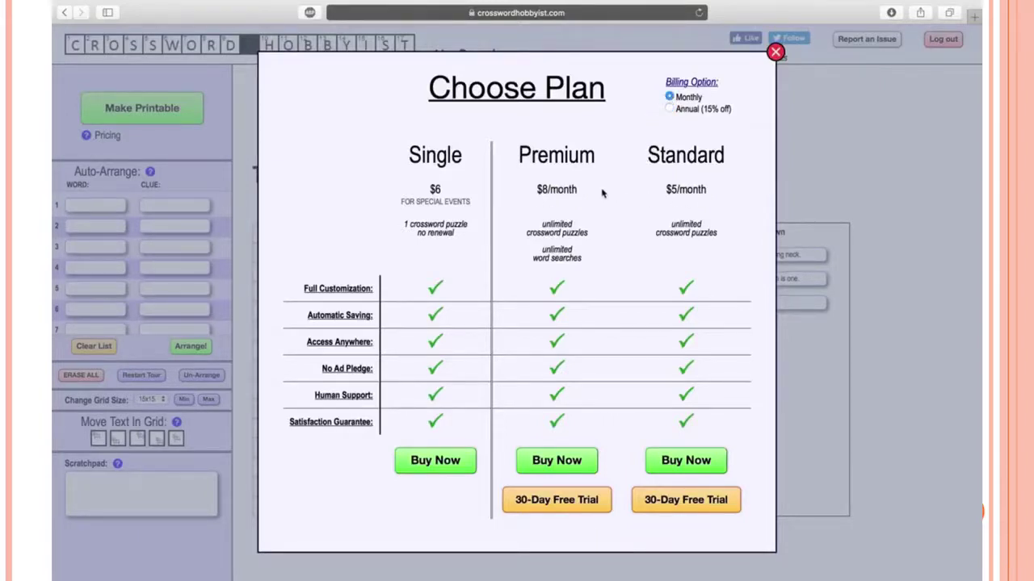
click(671, 110)
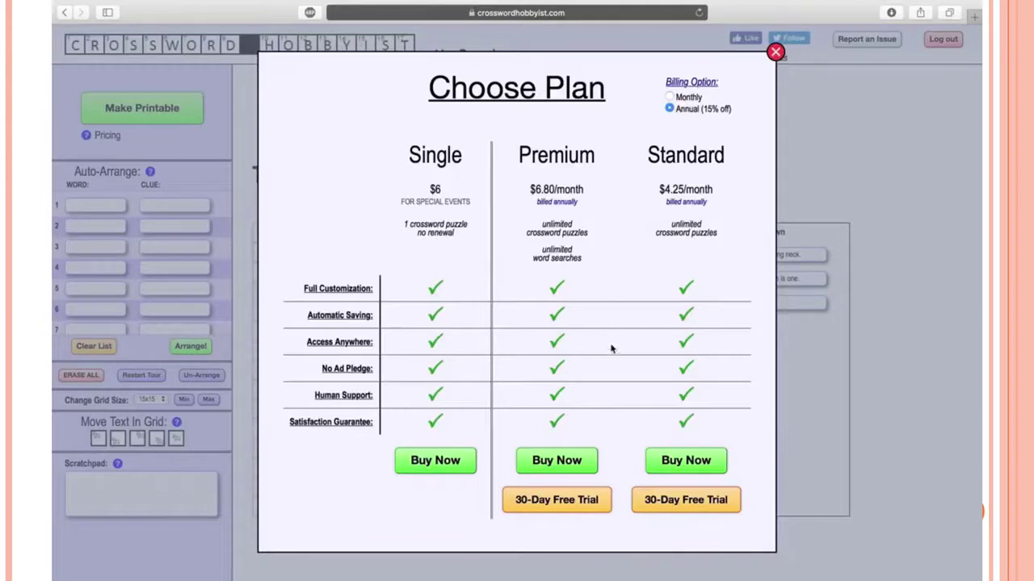
click(596, 501)
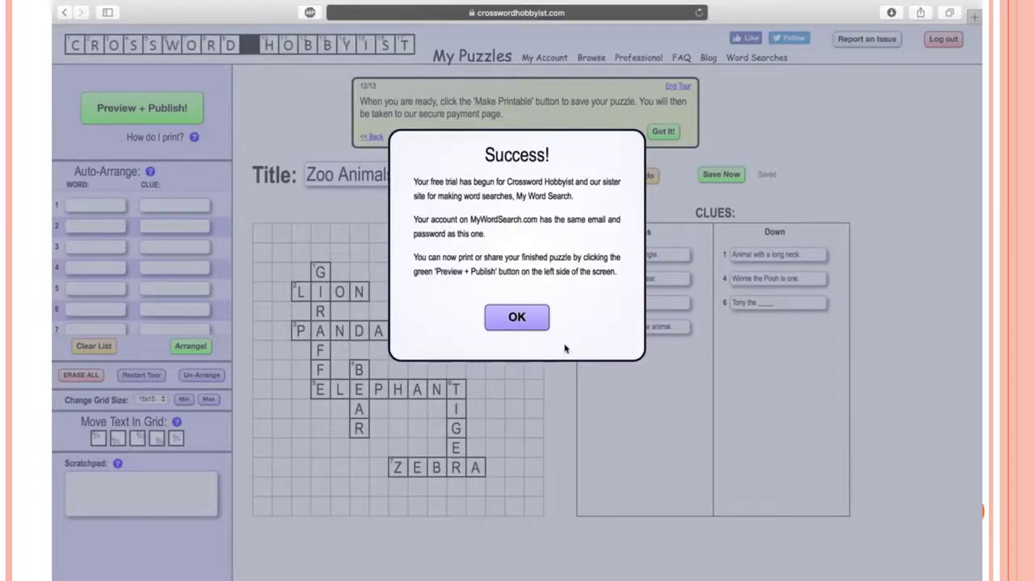
Preview the Zoo Animals clue-answer pairs and set the puzzle type to Fun
click(510, 319)
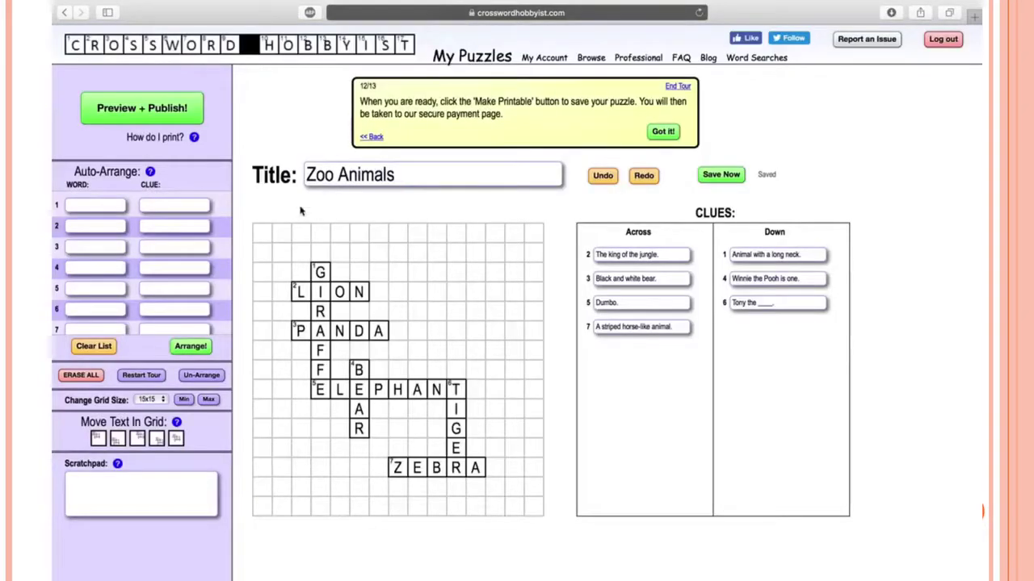
click(177, 116)
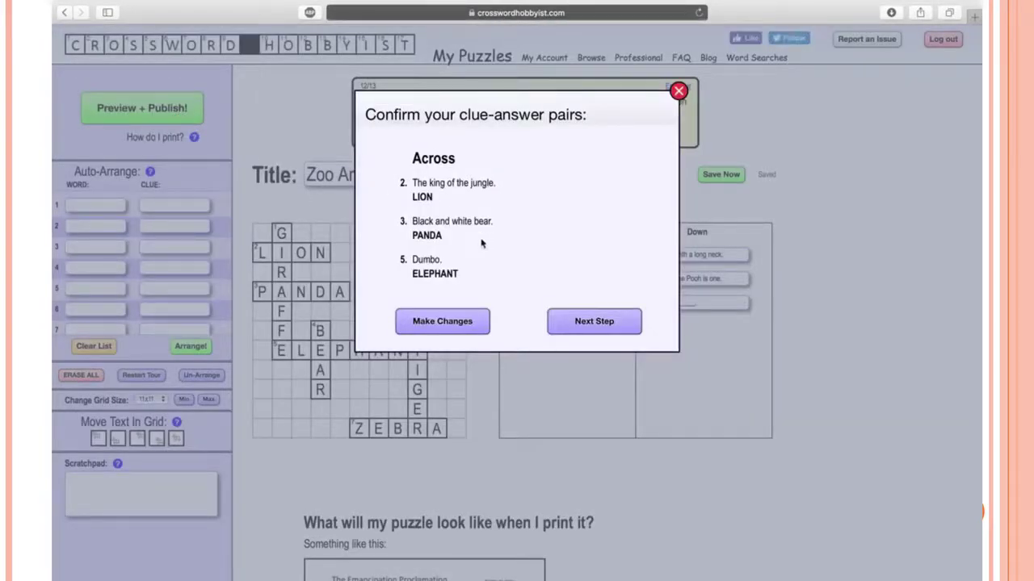
scroll(460, 236, down, 4)
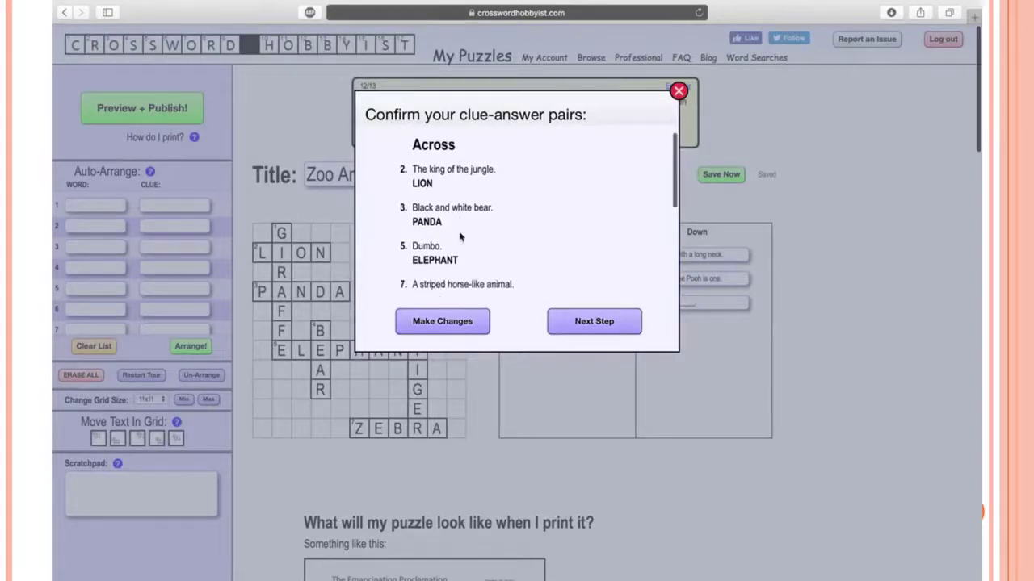
scroll(460, 236, down, 3)
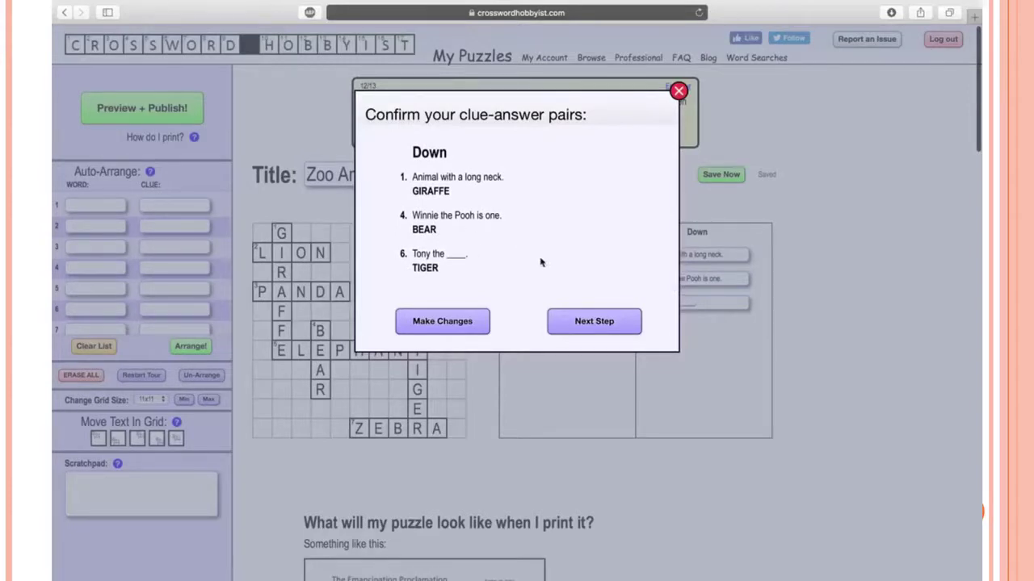
click(567, 320)
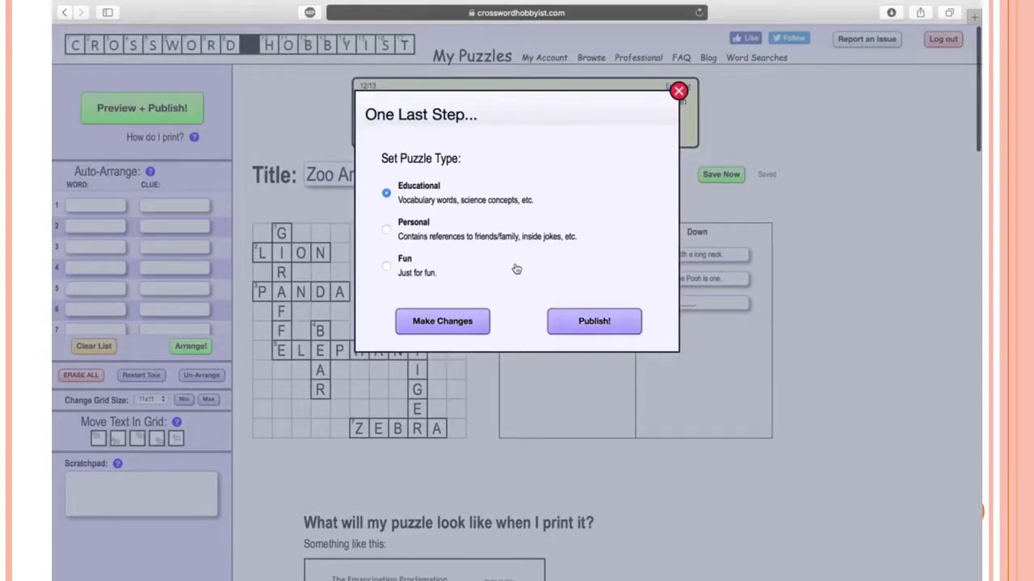
click(387, 272)
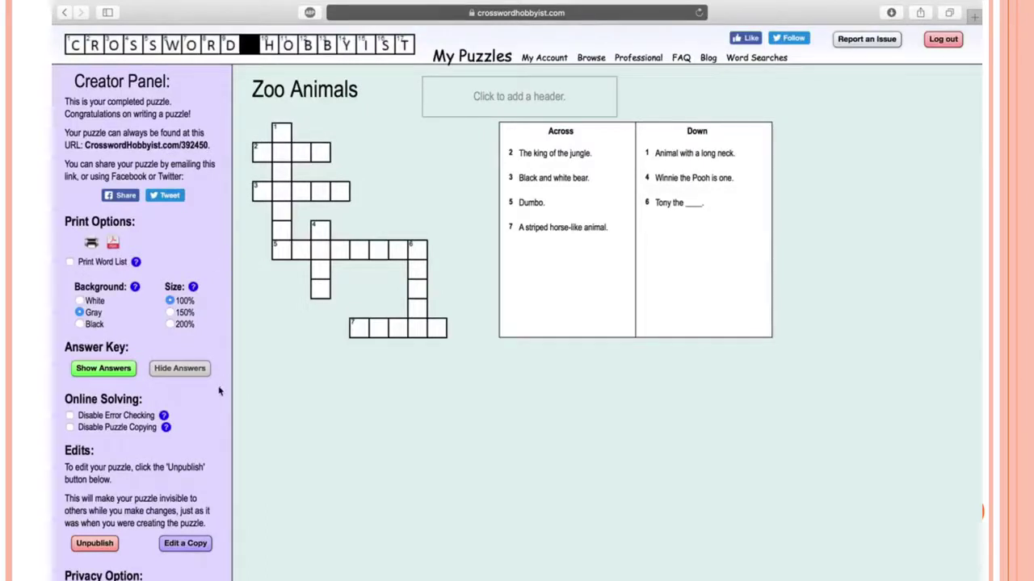
click(122, 369)
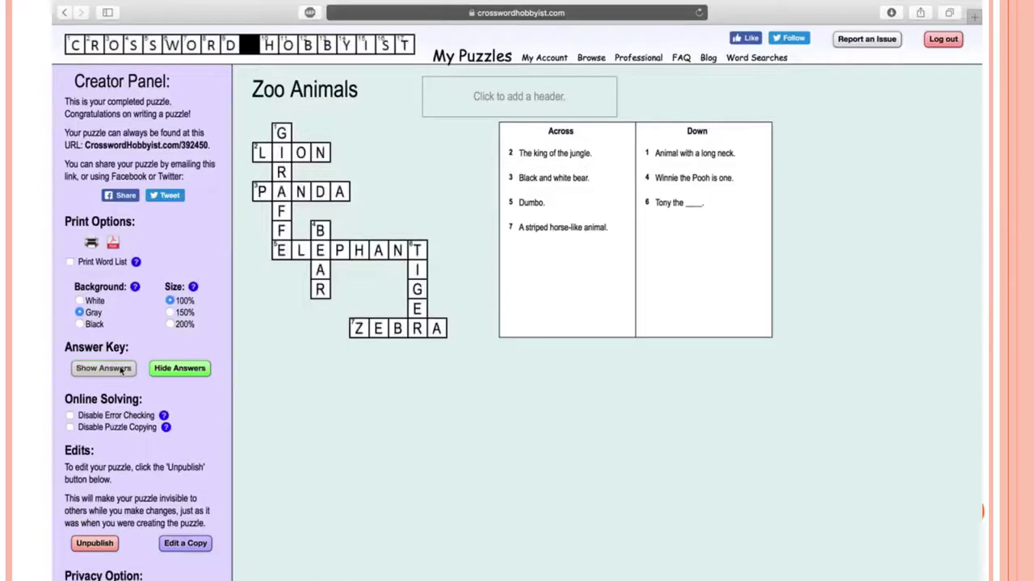
click(172, 375)
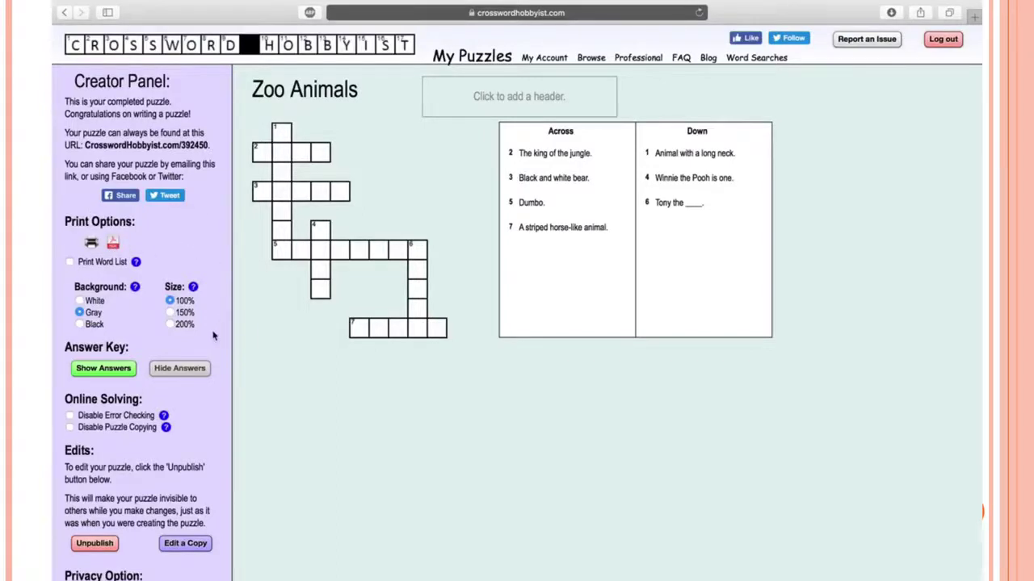
scroll(214, 336, down, 3)
scroll(213, 336, up, 3)
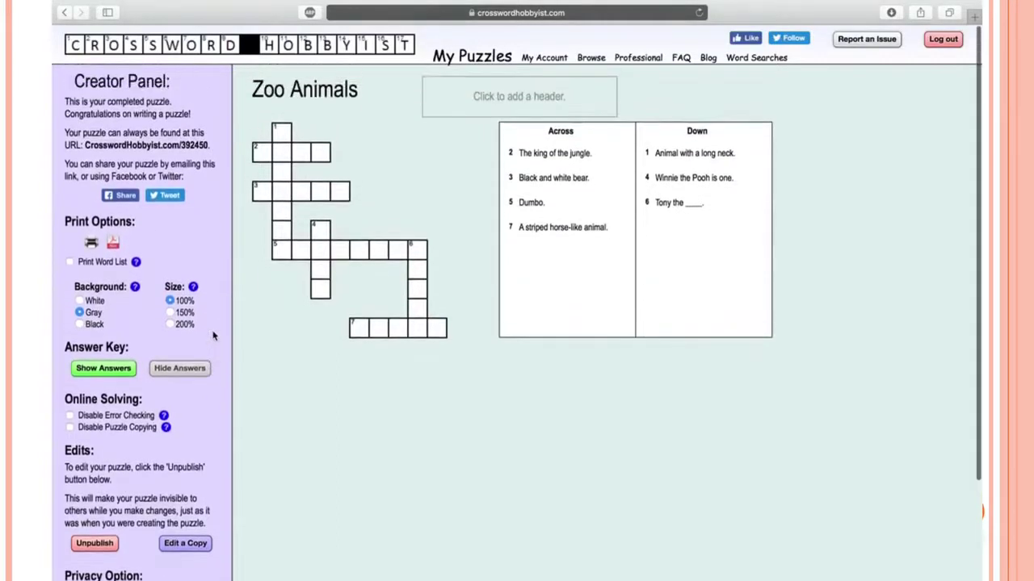
scroll(213, 336, down, 1)
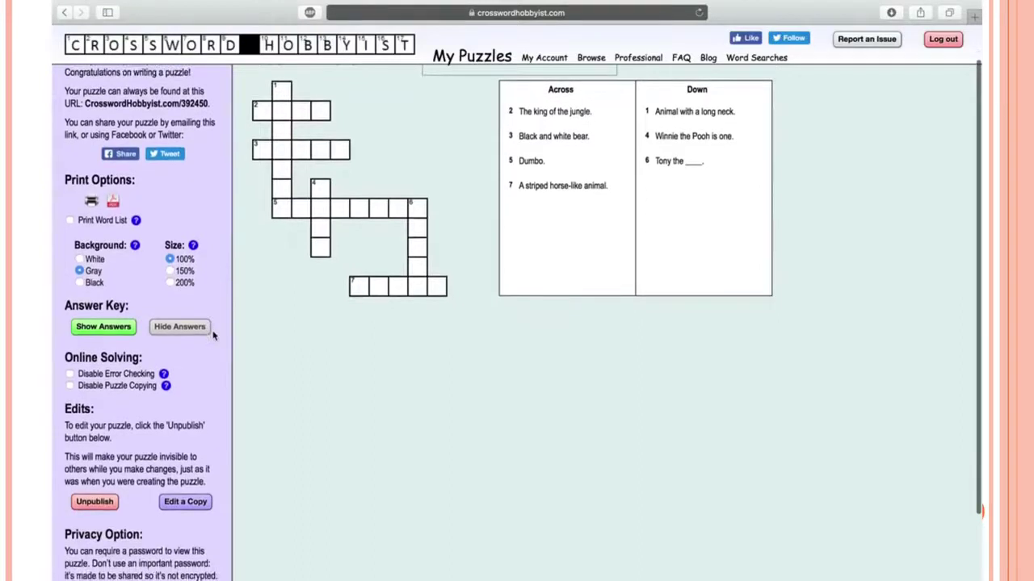
Unpublish the Zoo Animals puzzle, confirming it, and move the tour to its final step
click(103, 509)
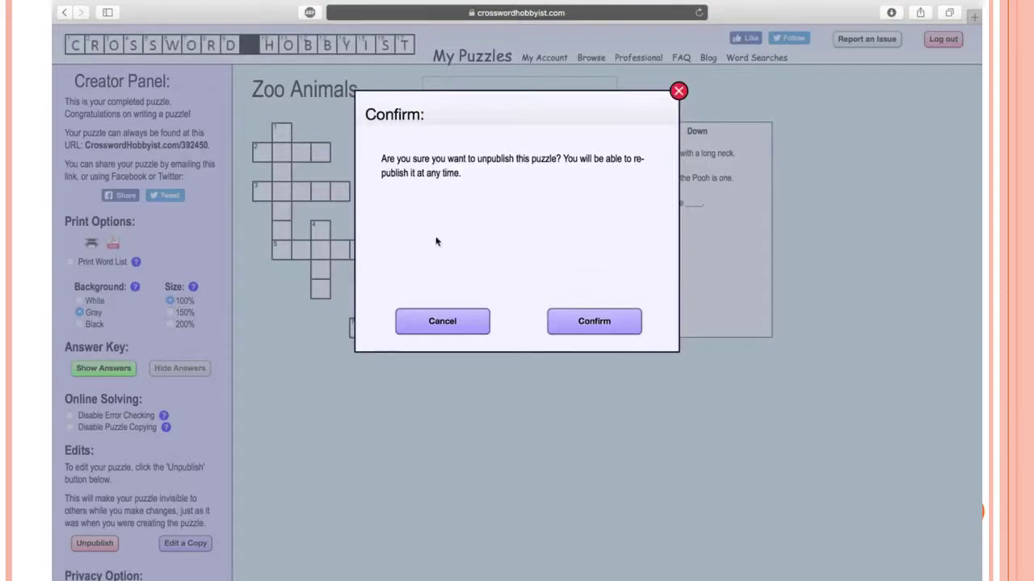
click(577, 326)
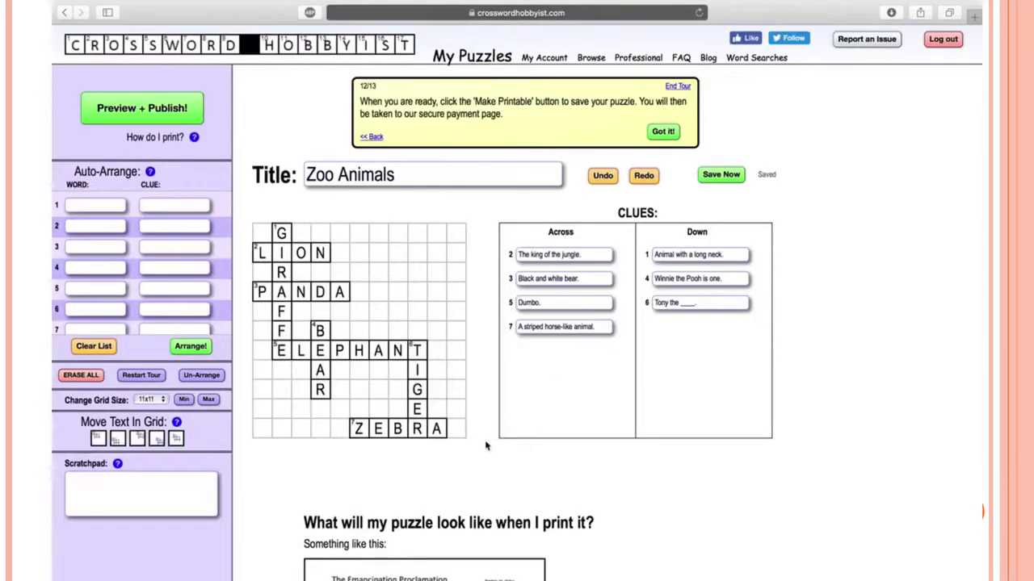
click(658, 131)
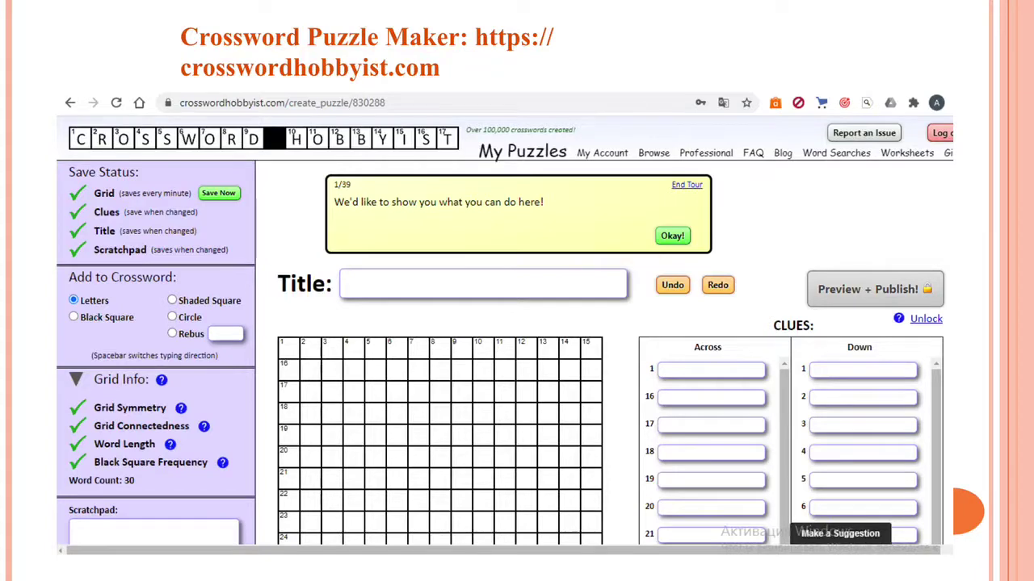
Advance the slideshow to the next slide
key(Right)
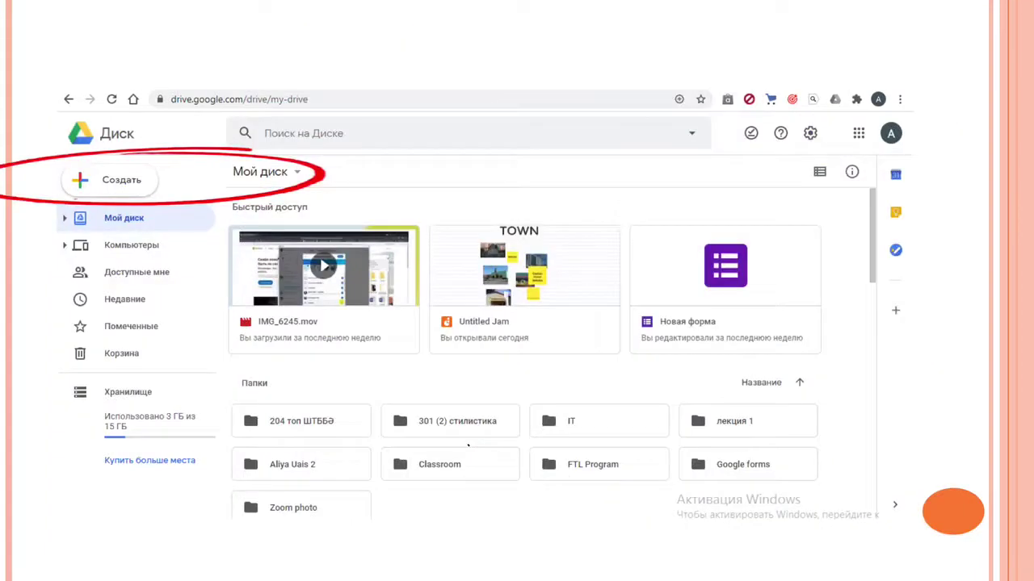